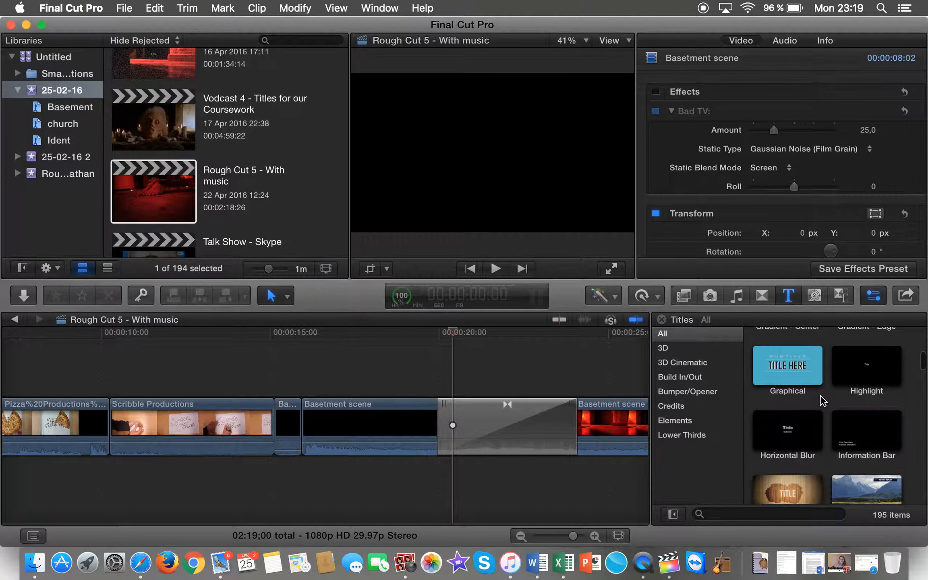
Step: Scroll down through the 195 title templates and pick the Spin Cycle title
scroll(822, 401, "down", 10)
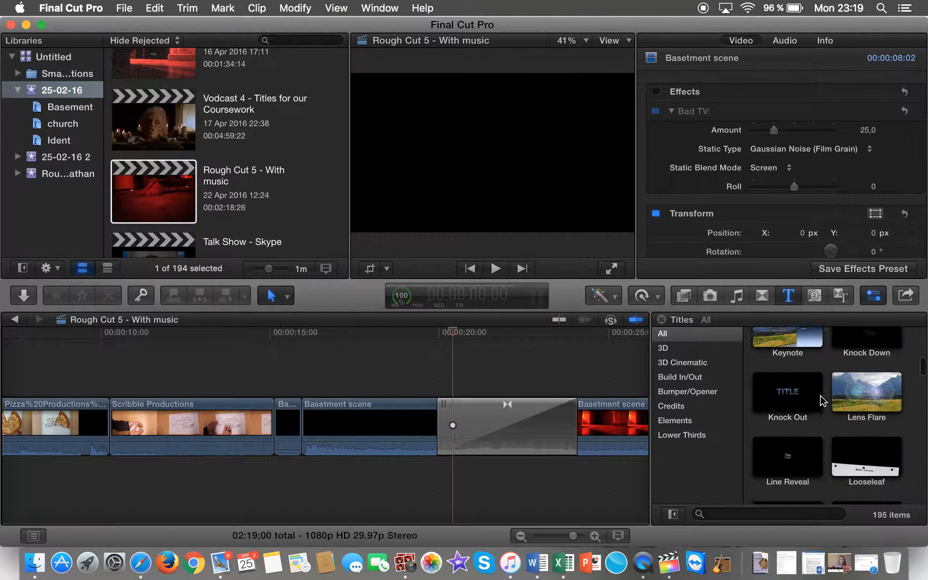
scroll(822, 401, "down", 12)
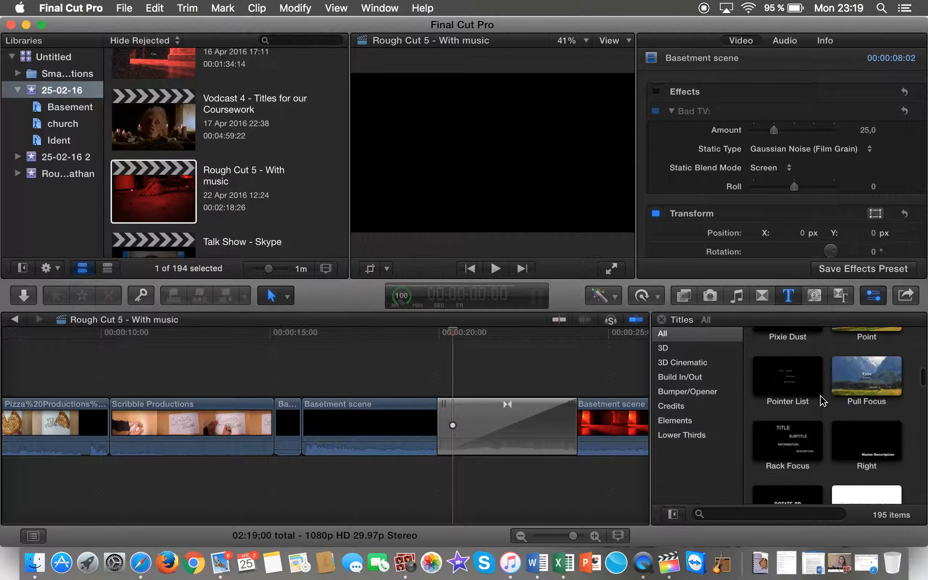
scroll(822, 401, "down", 6)
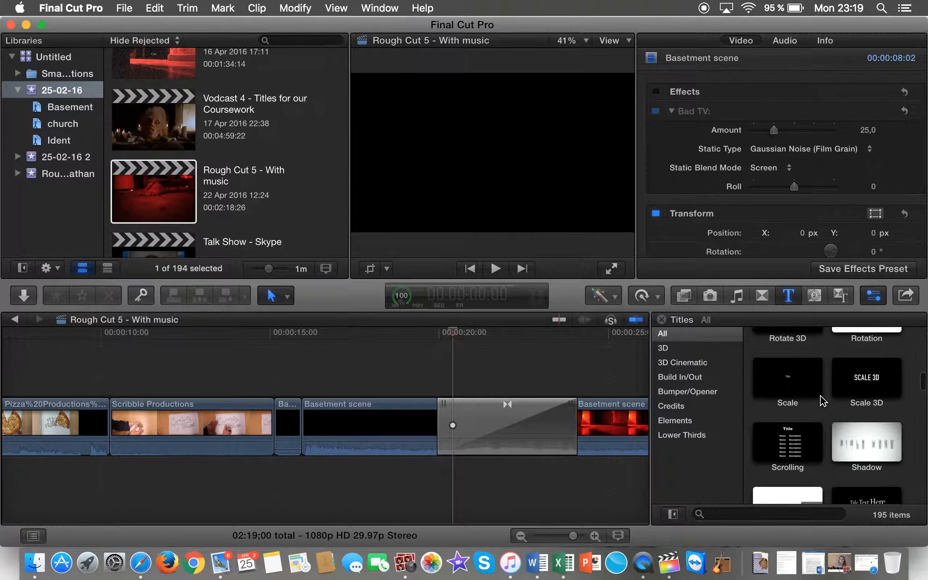
scroll(822, 400, "down", 2)
scroll(822, 401, "down", 5)
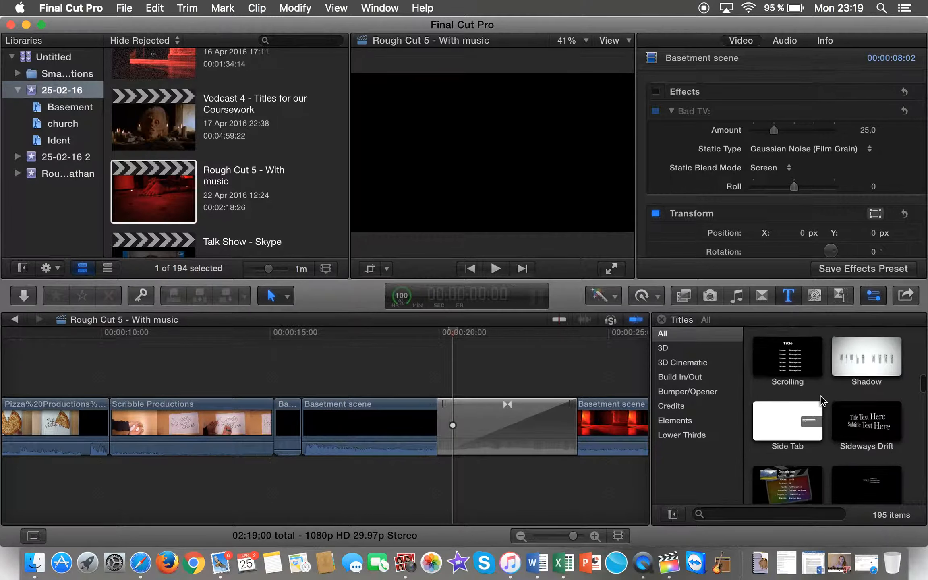
scroll(822, 401, "down", 7)
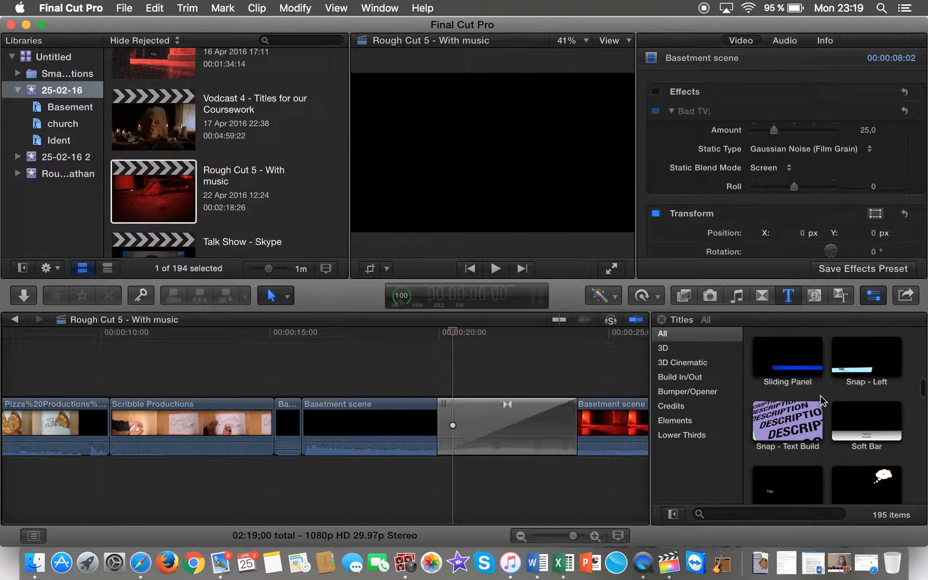
scroll(821, 401, "down", 3)
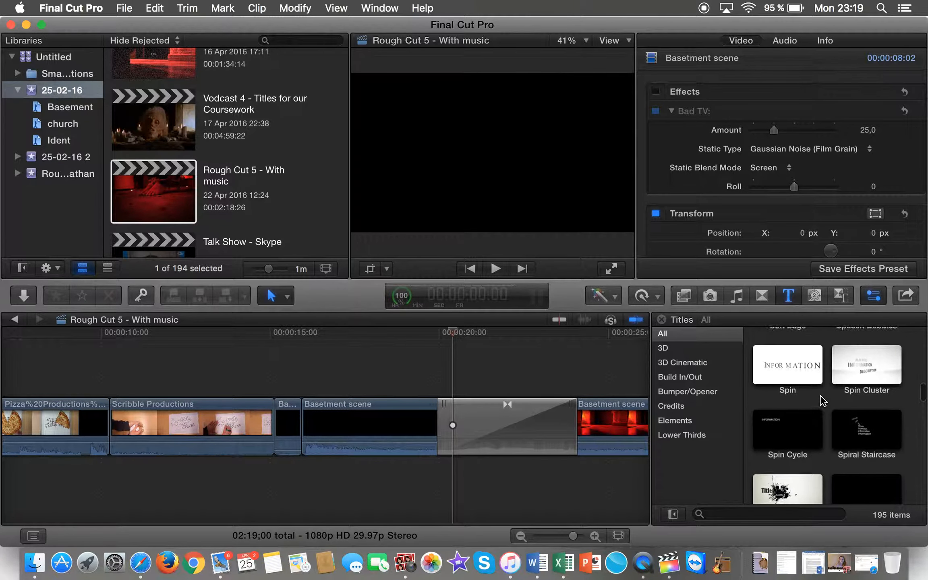
left_click(797, 424)
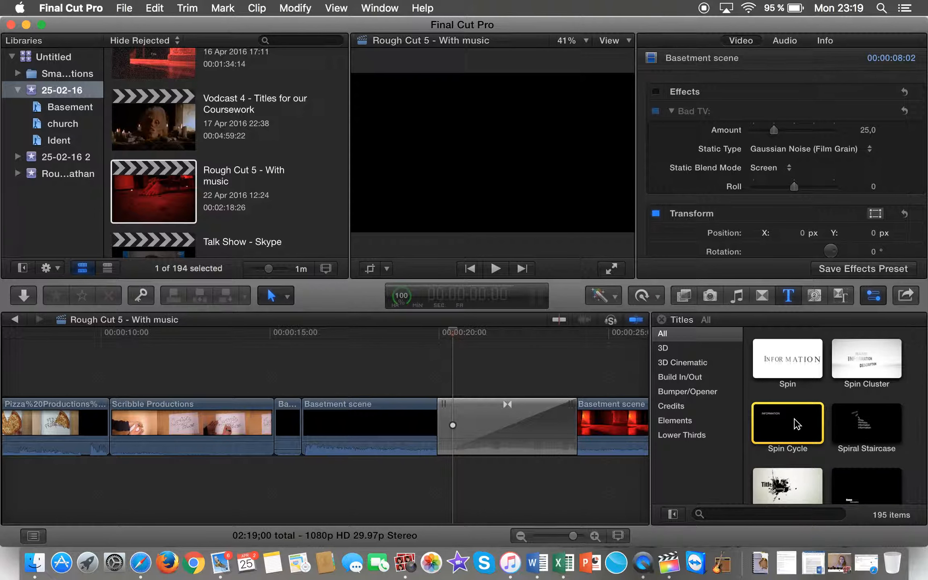
Step: Place the Spin Cycle title in the timeline above the Basement scene clip
left_click_drag(798, 424, 305, 387)
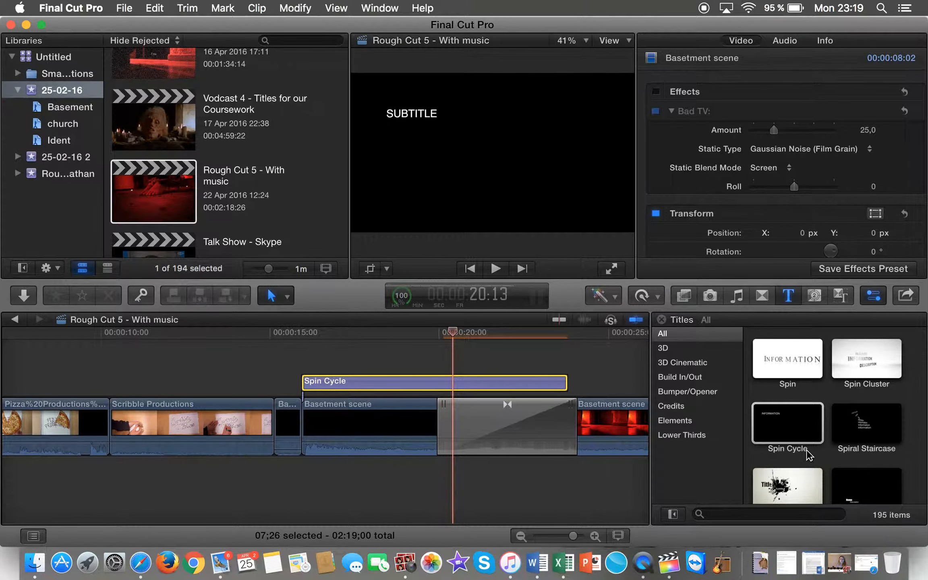
scroll(808, 455, "down", 3)
scroll(855, 445, "up", 10)
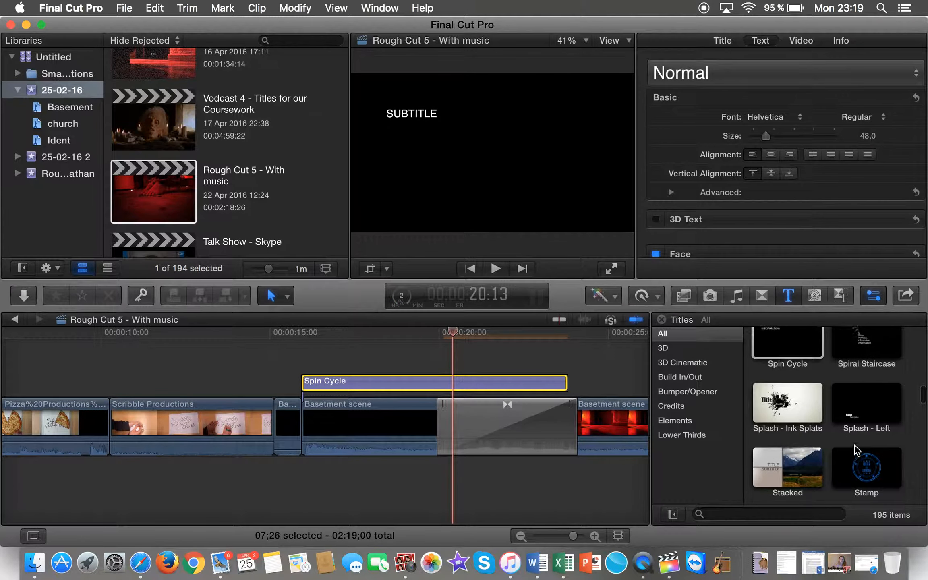
scroll(854, 444, "up", 10)
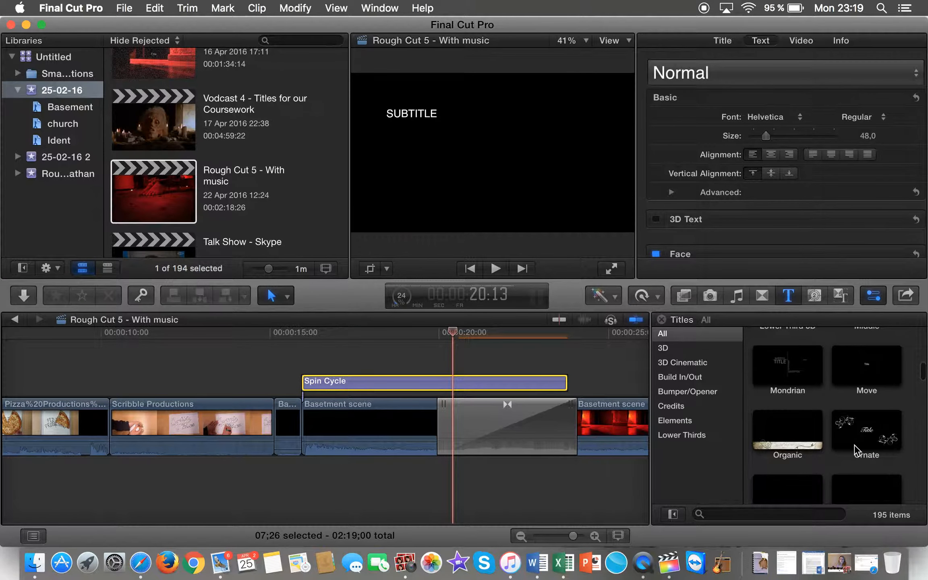
scroll(852, 450, "up", 2)
Step: Move the playhead back to about 15 seconds and preview the new title
left_click_drag(455, 346, 302, 344)
key("space")
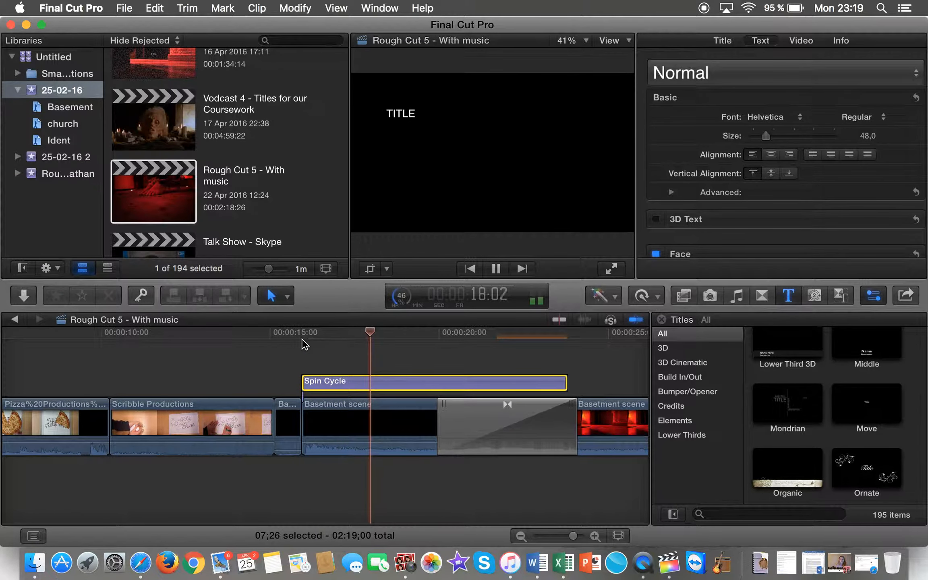
key("XF86AudioMute")
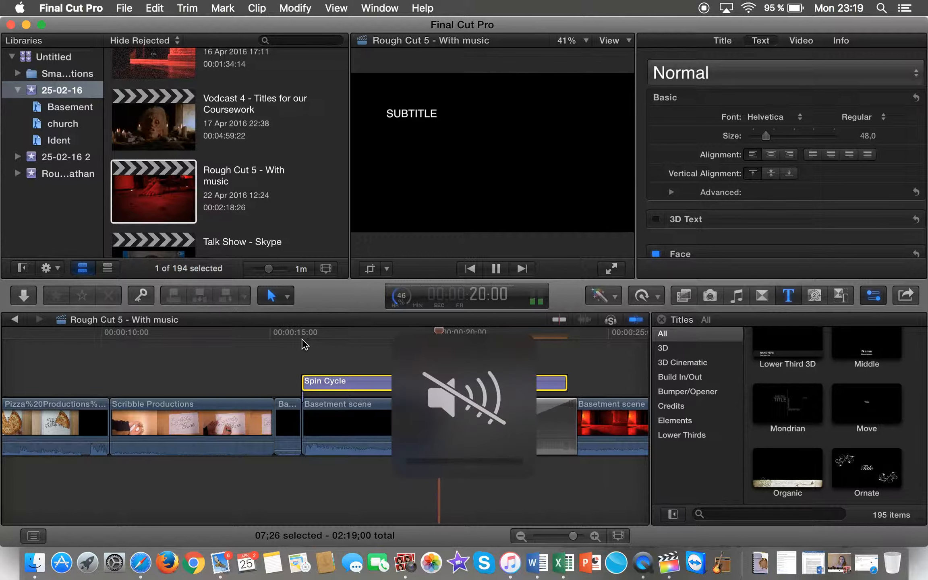
key("space")
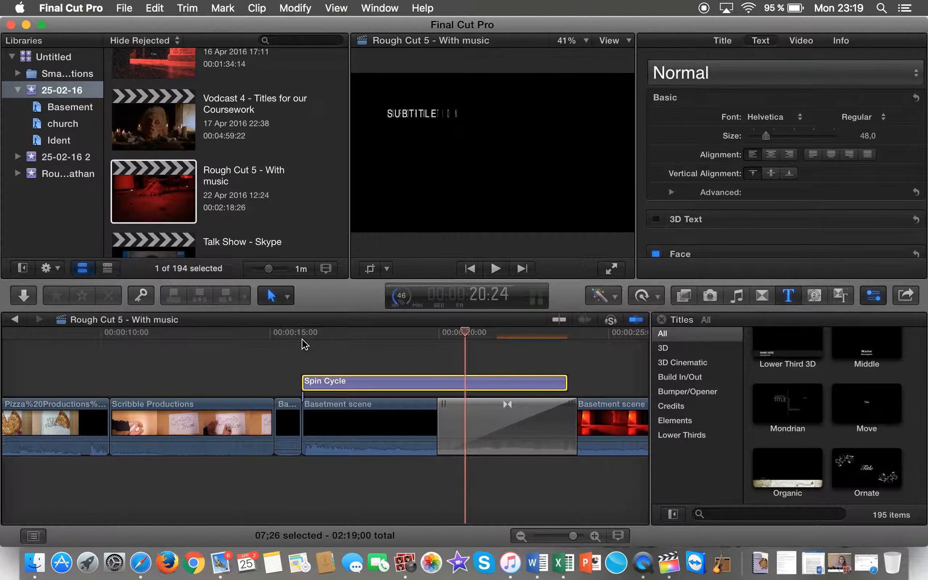
key("XF86AudioRaiseVolume")
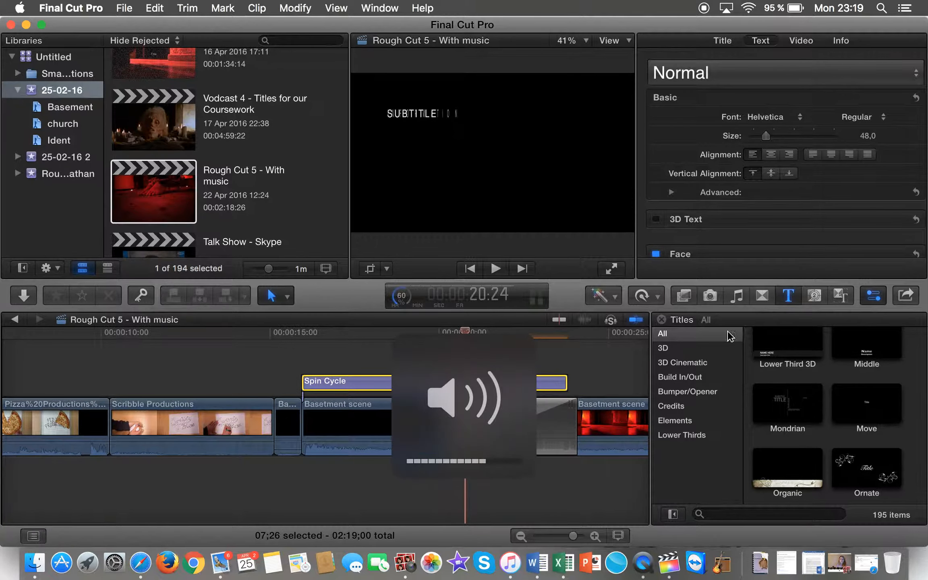
scroll(842, 417, "up", 6)
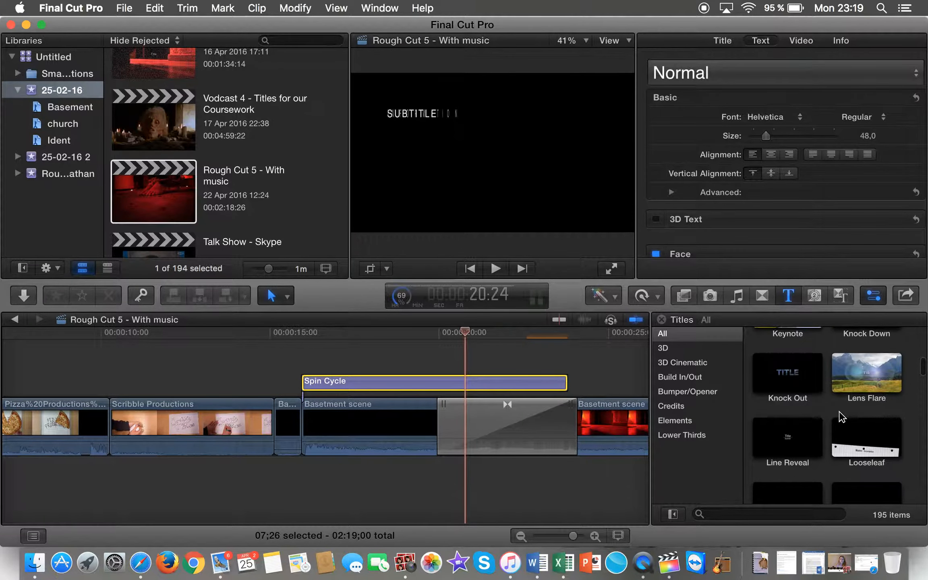
scroll(842, 418, "up", 7)
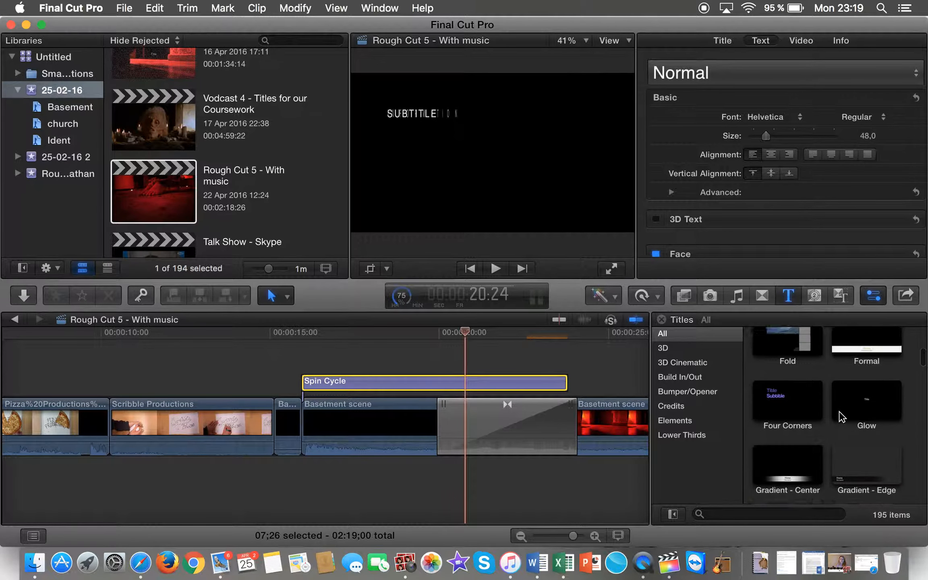
scroll(841, 416, "up", 4)
Step: Add a Feature title after Spin Cycle, then select Spin Cycle with the playhead at 17:02
left_click(872, 389)
left_click_drag(873, 389, 571, 383)
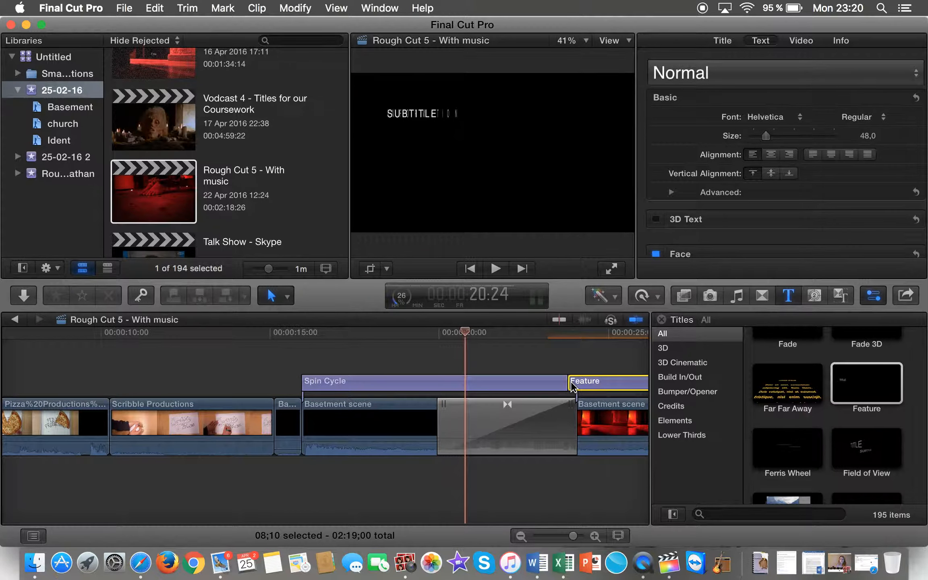
left_click(331, 384)
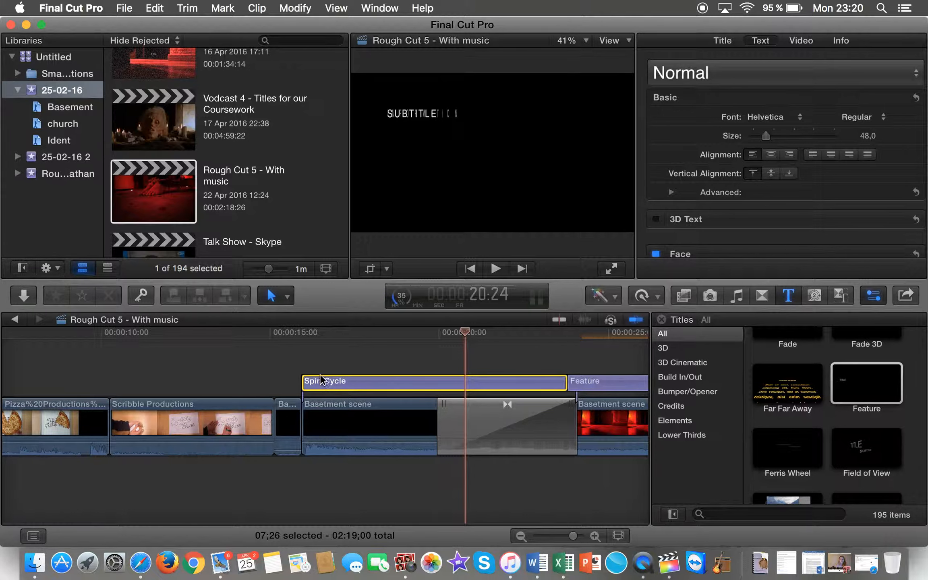
left_click_drag(462, 330, 339, 331)
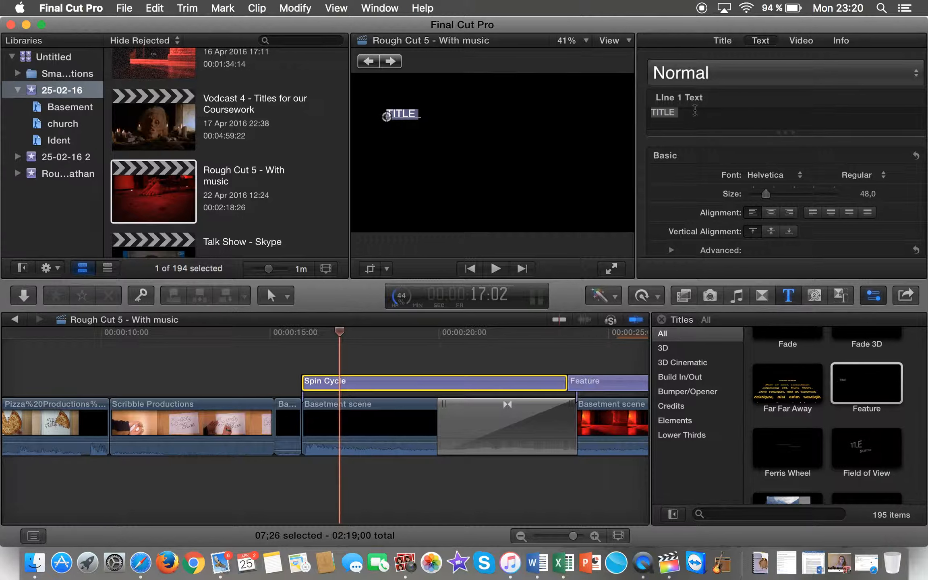
Step: Replace the Line 1 TITLE placeholder with 'A Dizzy Cow Production presents' and select it
left_click(694, 111)
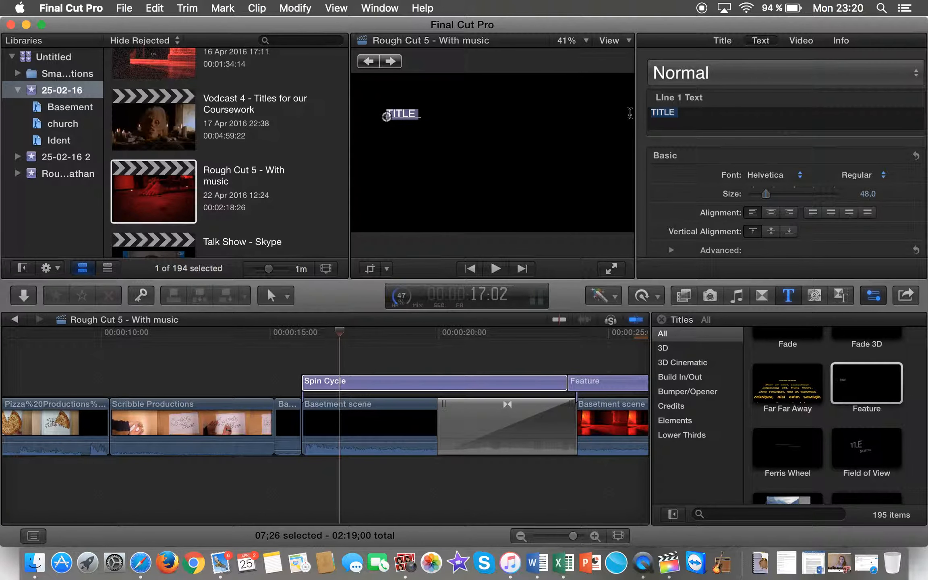
key("BackSpace")
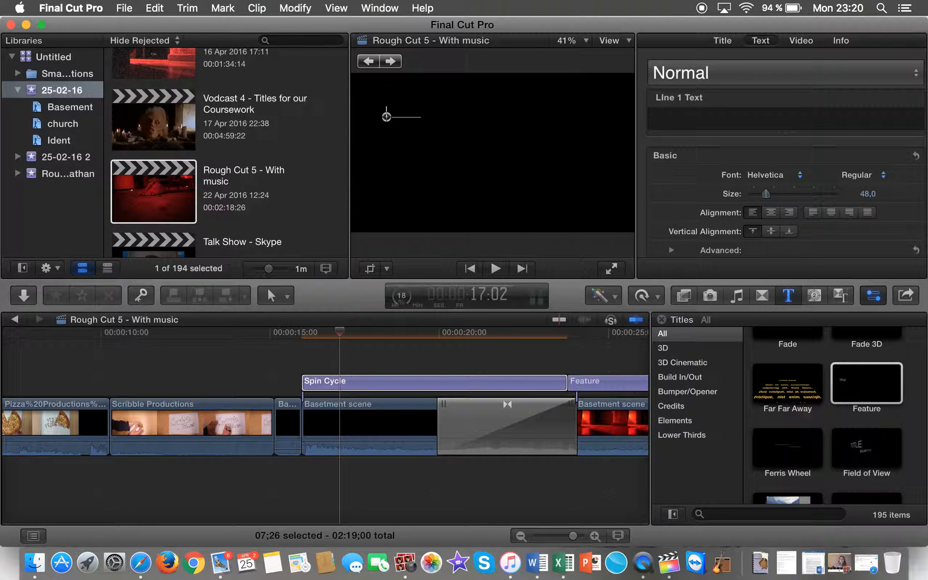
type("A Dizzy Cow")
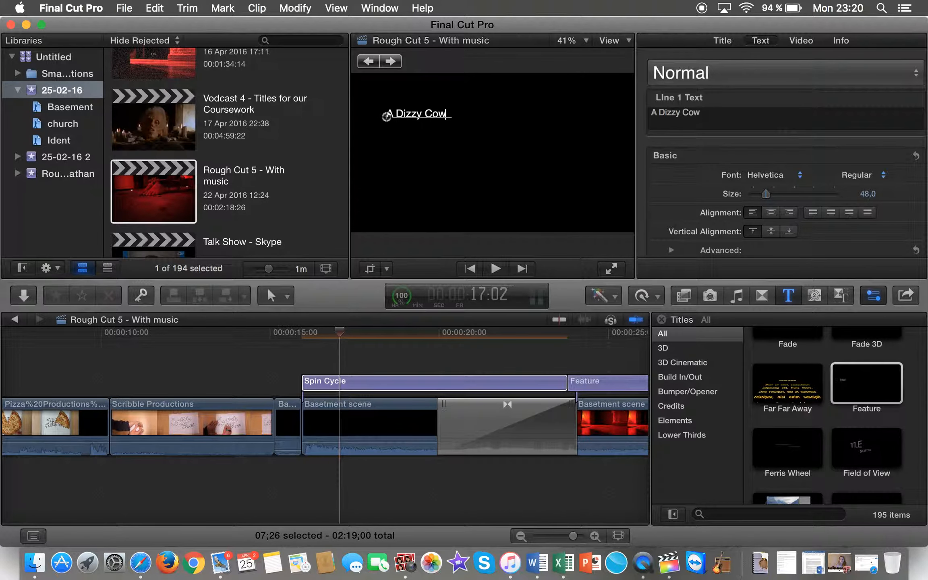
type(" Product")
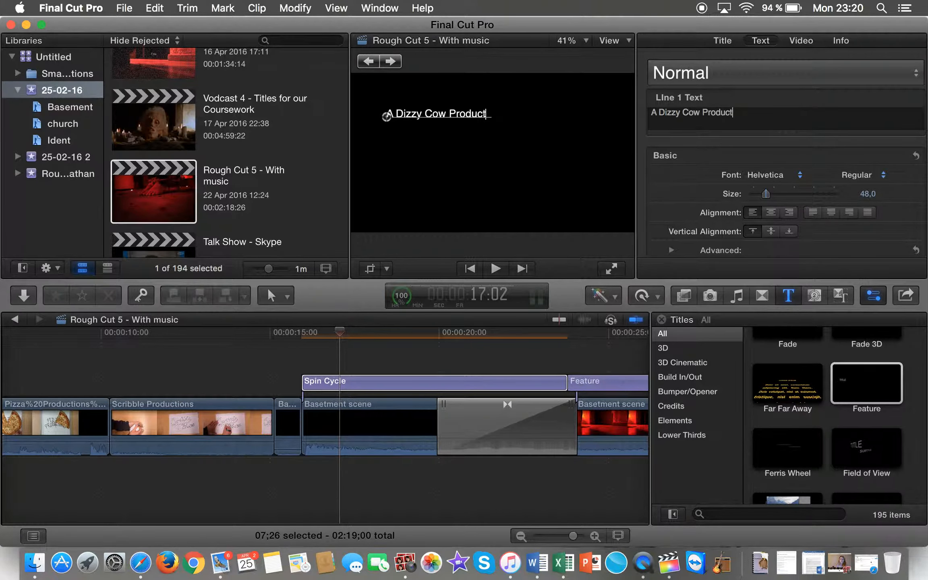
type("ion presents")
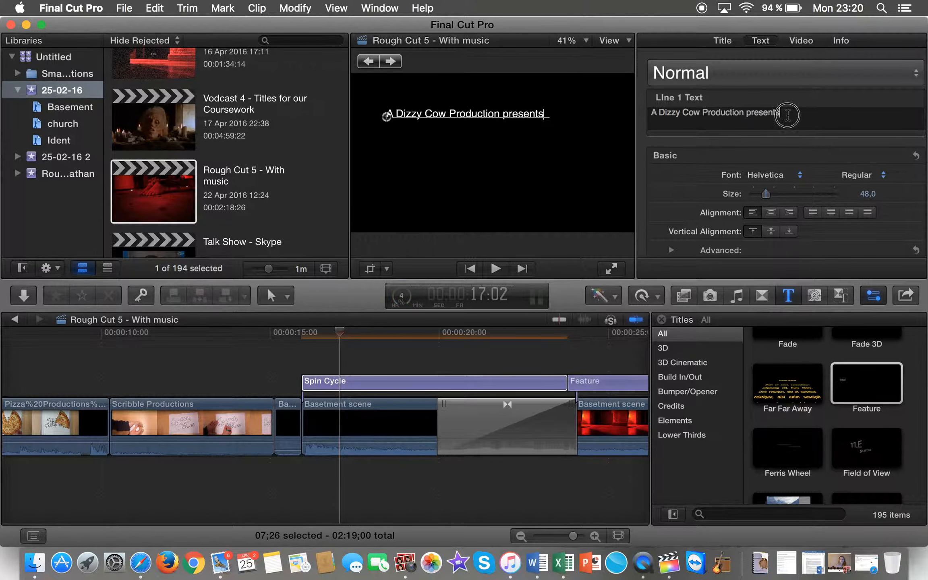
left_click_drag(786, 113, 644, 113)
left_click(795, 180)
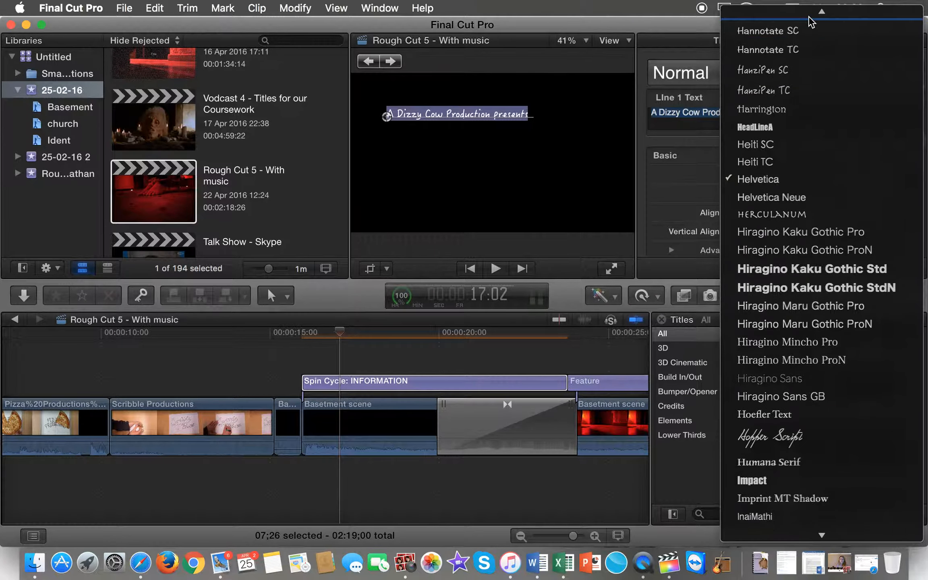
Step: Set 'A Dizzy Cow Production presents' to Friday13SH at size 58 and play it back
mouse_move(812, 16)
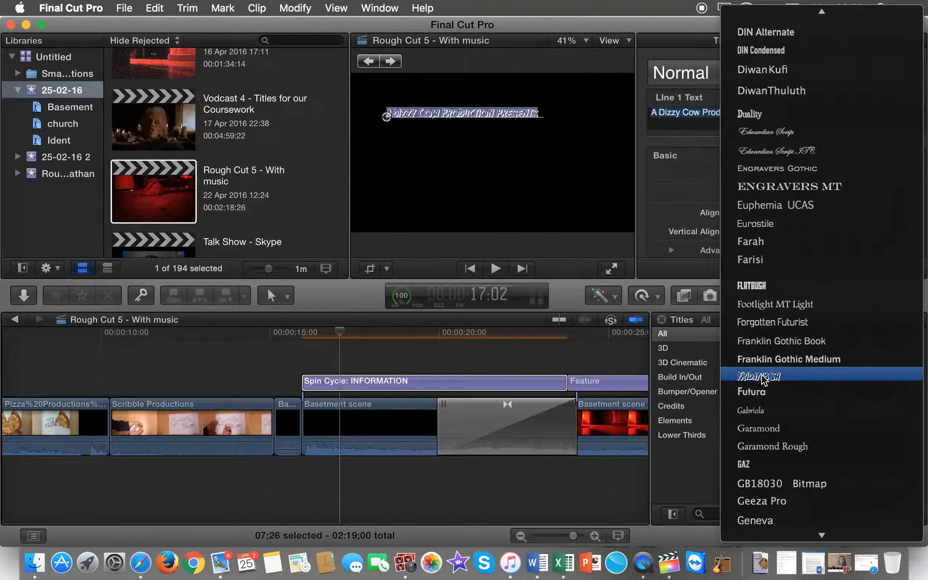
left_click(763, 377)
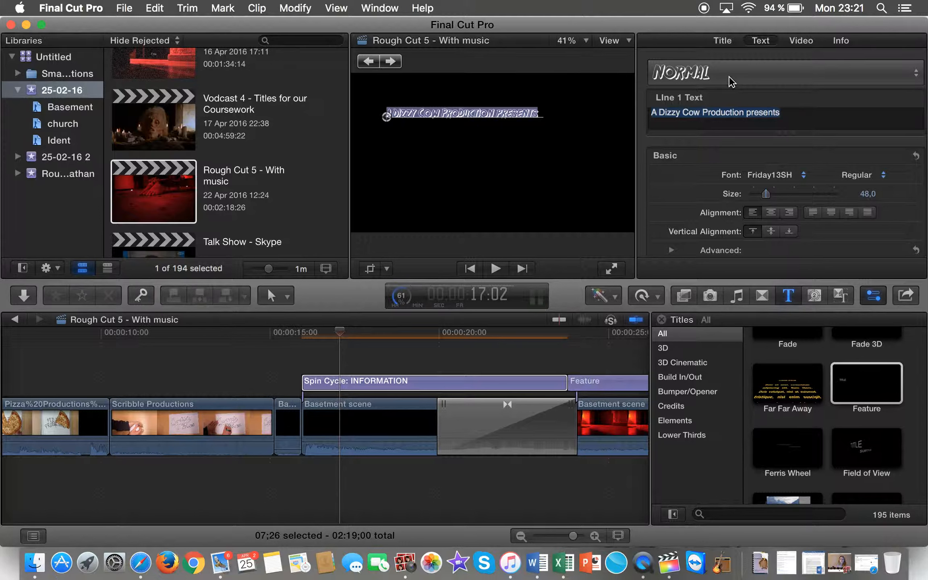
mouse_move(765, 194)
left_mouse_down()
mouse_move(777, 194)
mouse_move(769, 195)
left_mouse_up()
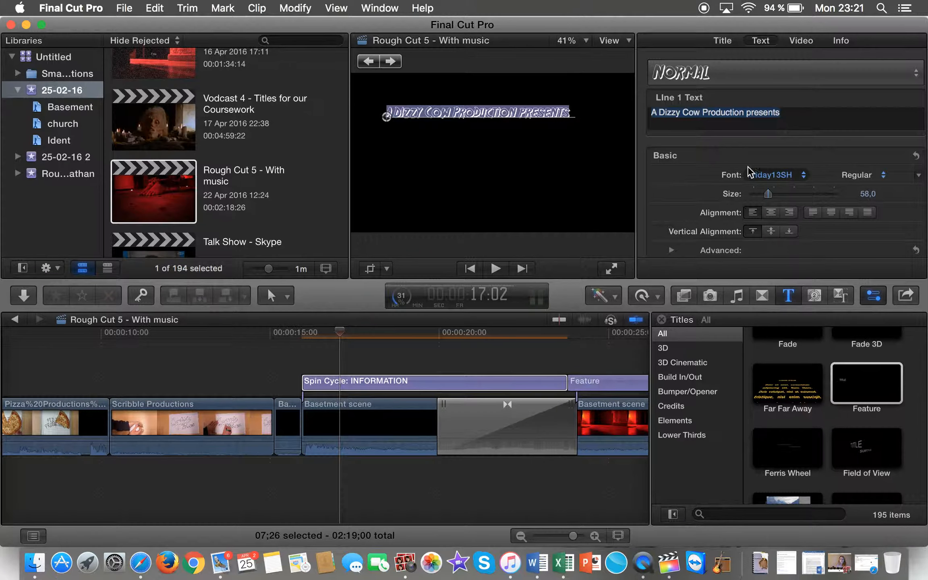
left_click(343, 361)
key("space")
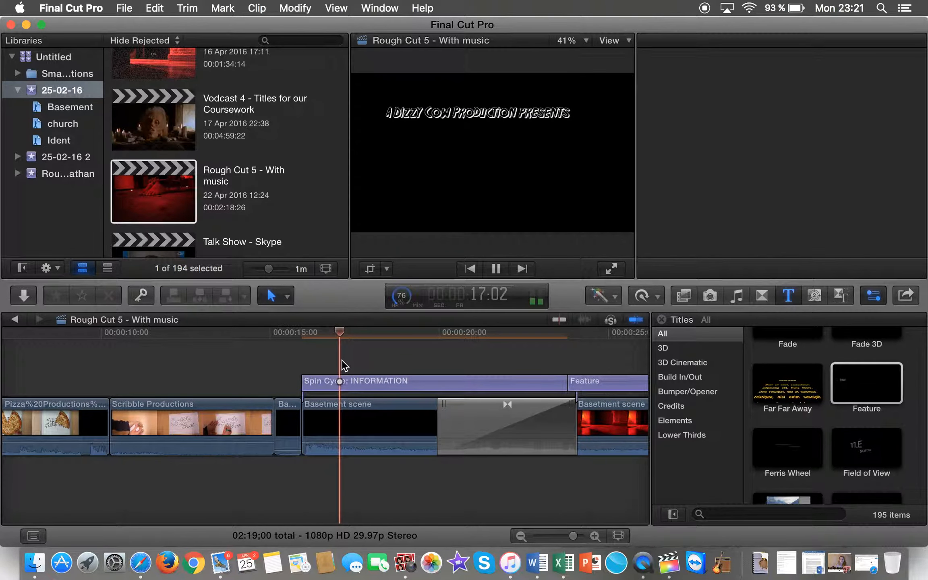
Step: Stop playback and replace SUBTITLE with 'A Scribble Pictures Production', selecting the new line
key("XF86AudioMute")
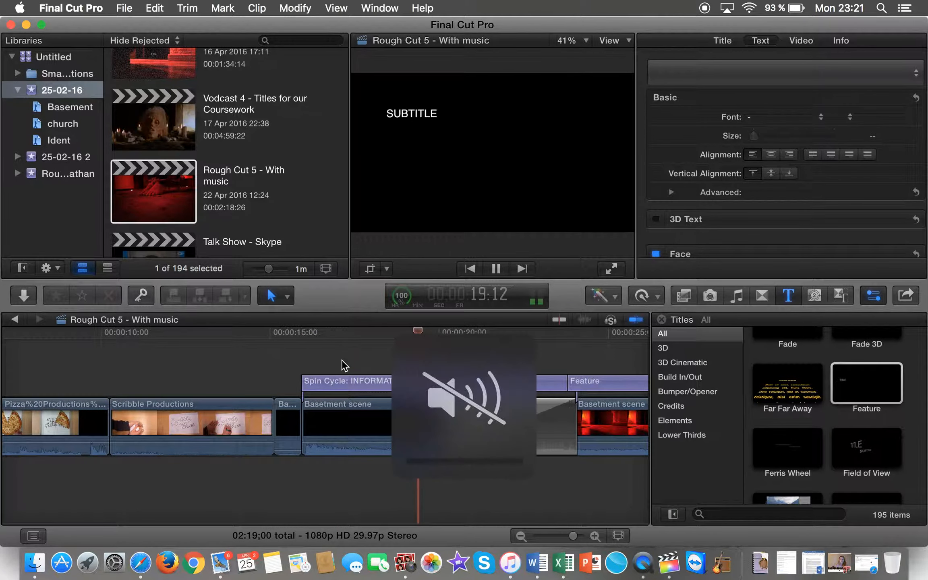
key("space")
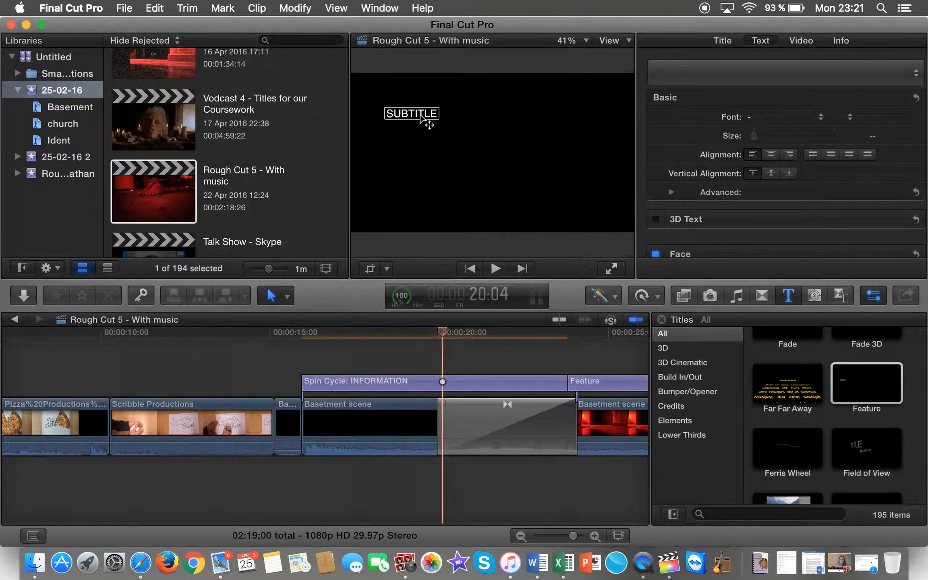
double_click(420, 115)
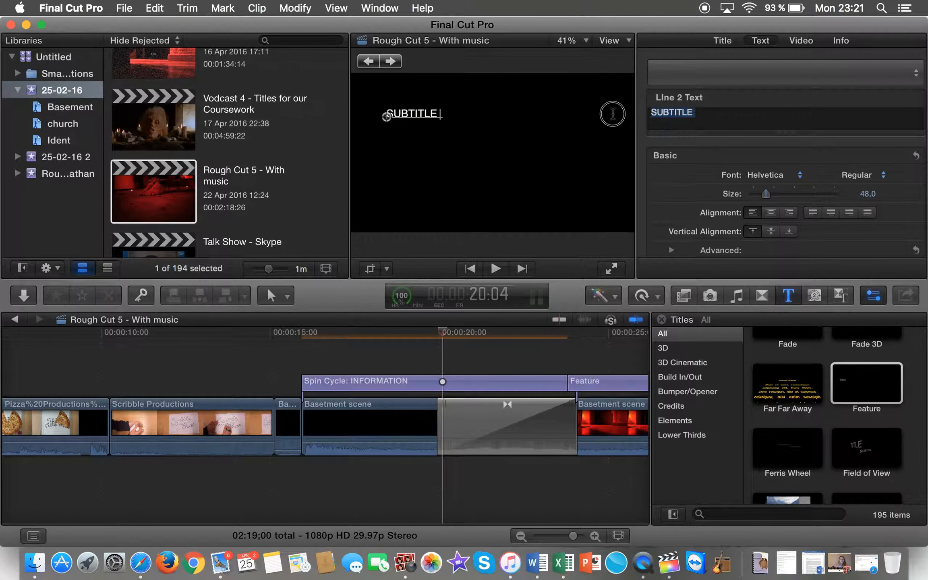
key("BackSpace")
type("A Scri")
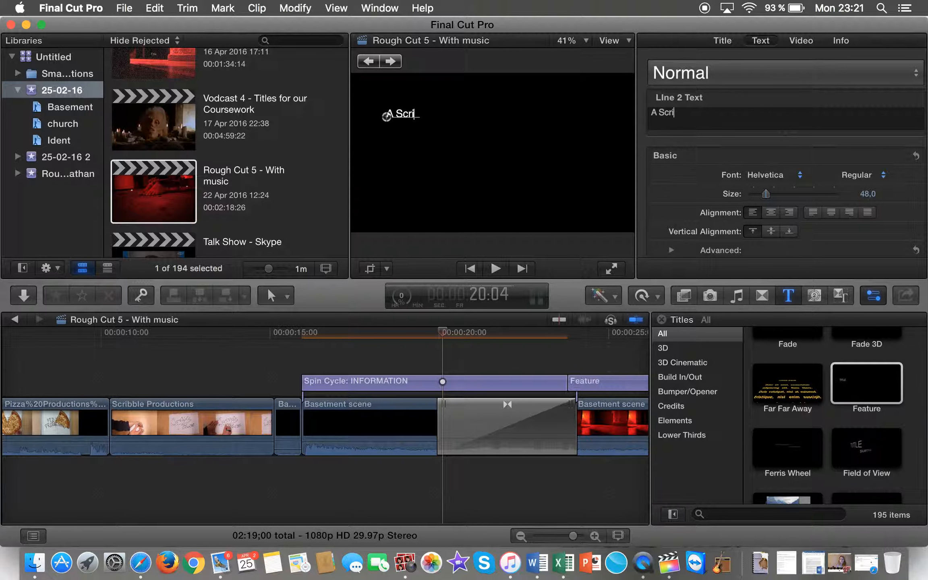
type("bble Pictures Production")
left_click_drag(791, 117, 574, 94)
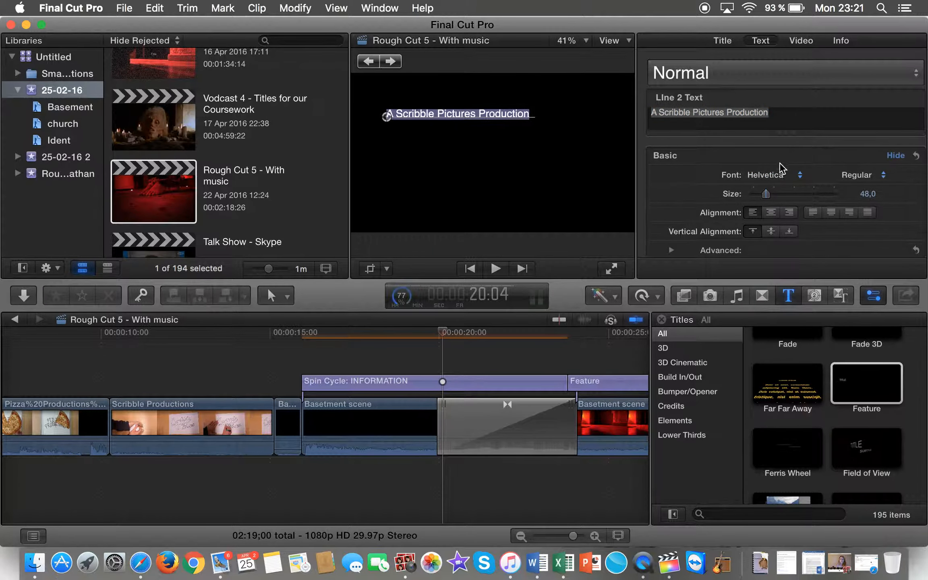
left_click(784, 175)
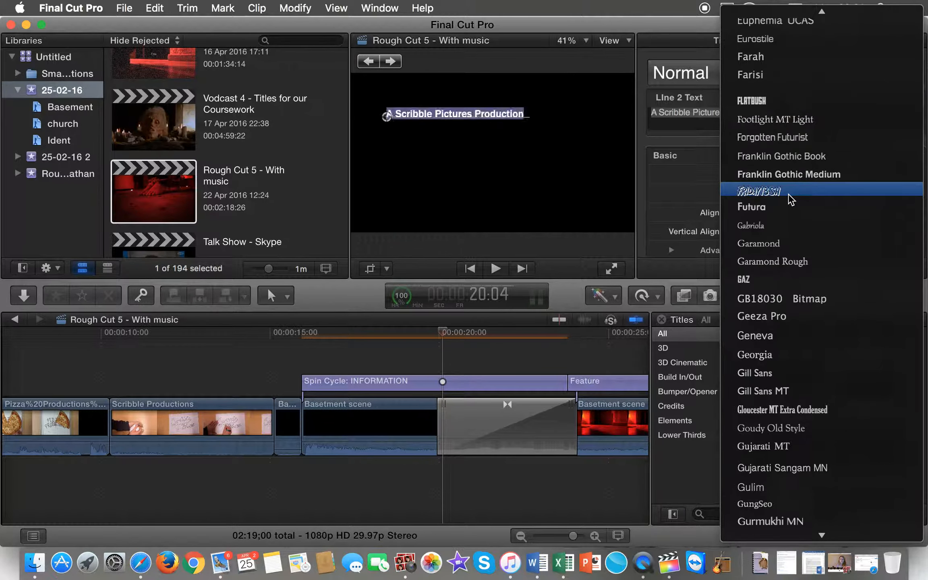
Step: Set the second line to Friday13SH at size 58, then move the playhead to 22:01
left_click(791, 199)
left_click(868, 195)
type("58,0")
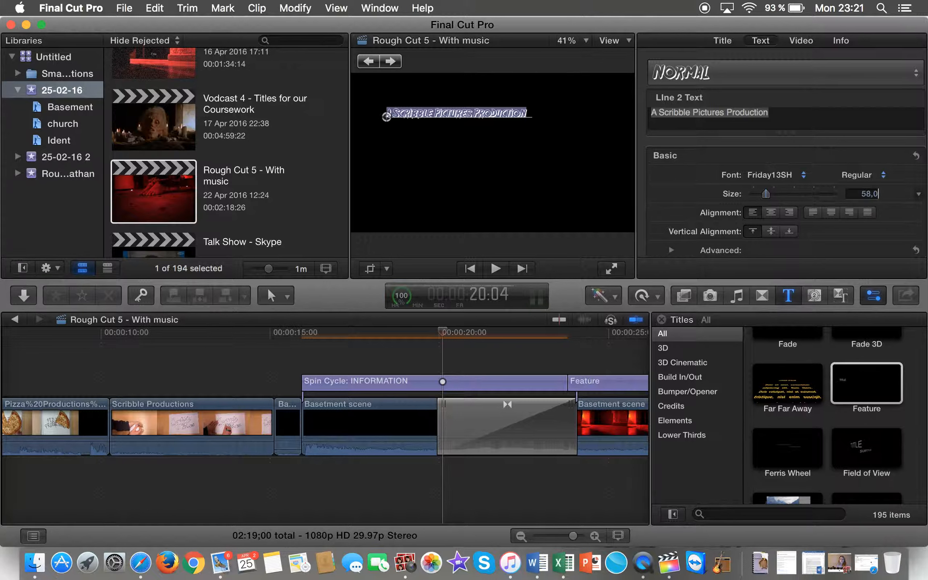
key("Return")
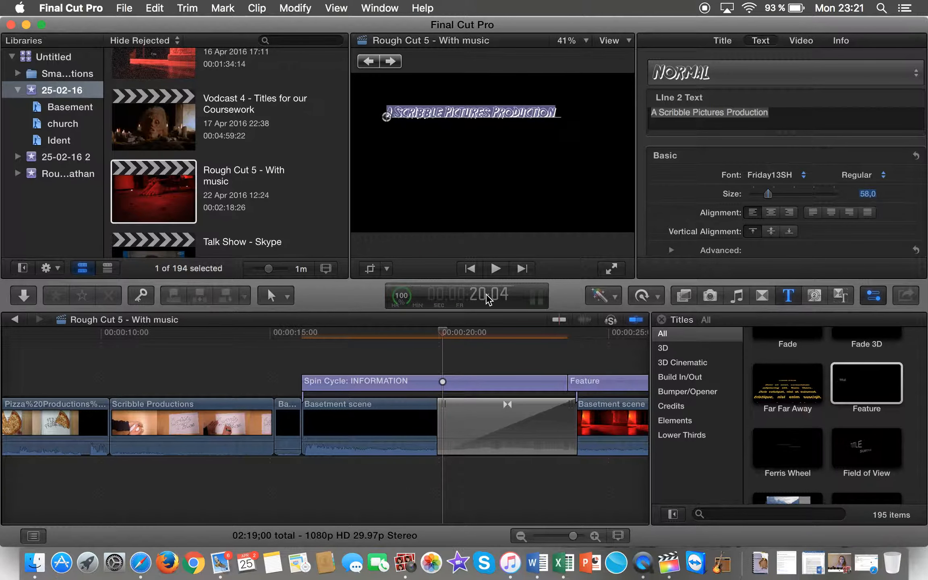
left_click_drag(442, 333, 505, 334)
left_click(446, 114)
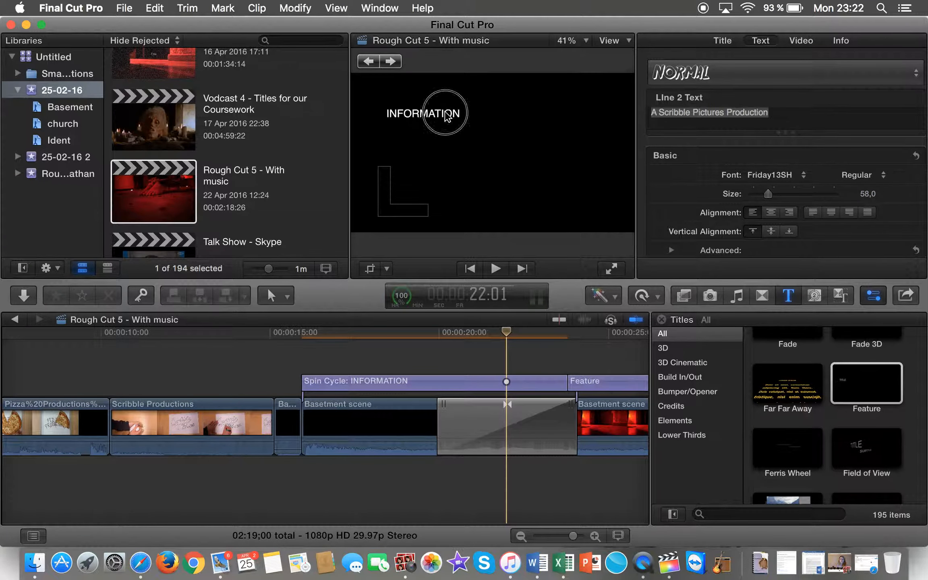
Step: Start replacing INFORMATION on the third line with 'in association with Pizza Productions'
left_click(446, 113)
left_click(684, 112)
double_click(674, 114)
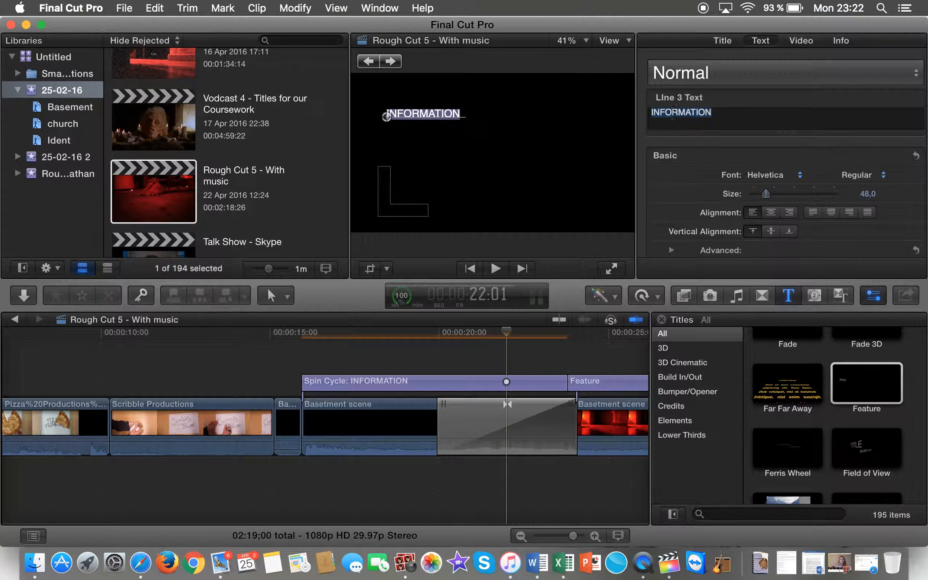
key("BackSpace")
type("in asso")
type("i")
key("BackSpace")
type("ciation wit")
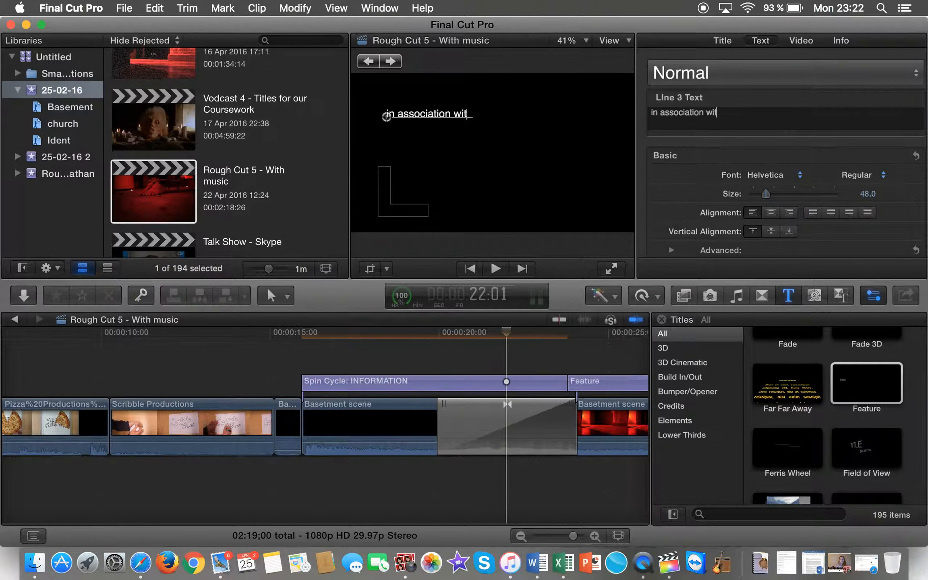
type("h Pizza P")
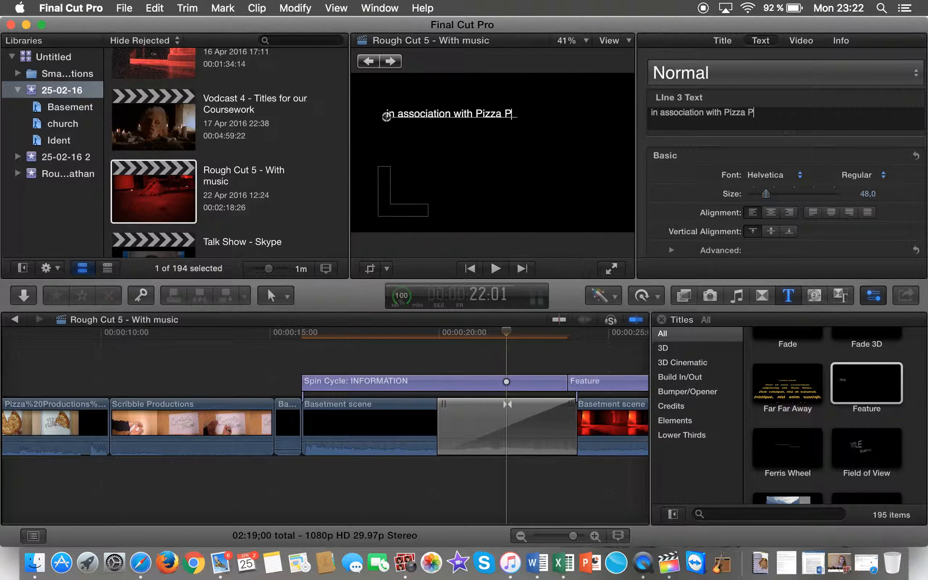
type("roductions")
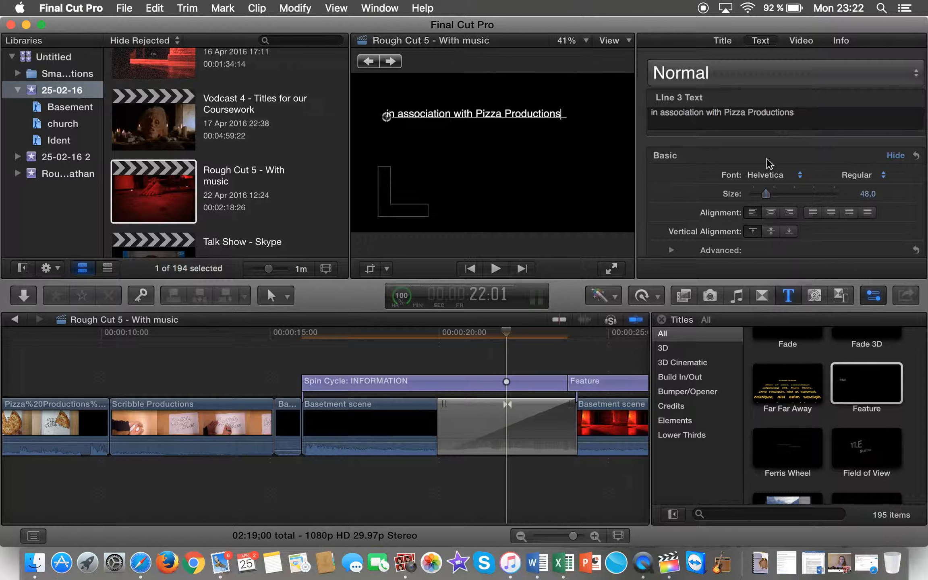
Step: Fix the typo so the line reads 'in association with Pizza Productions' and select it
left_click_drag(796, 113, 641, 112)
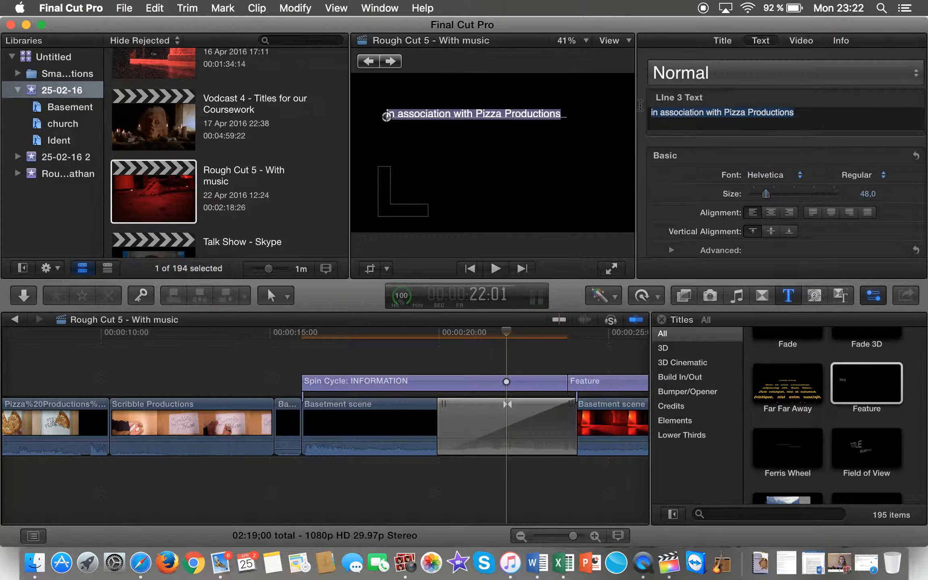
Step: Set the third line to Friday13SH at size 58 and advance the playhead to 24:01
left_click(790, 176)
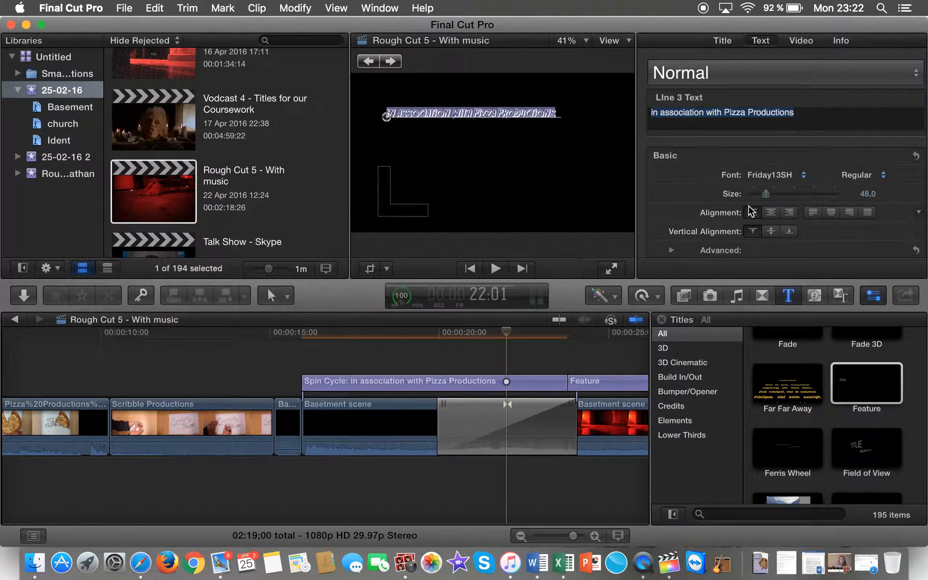
left_click(868, 194)
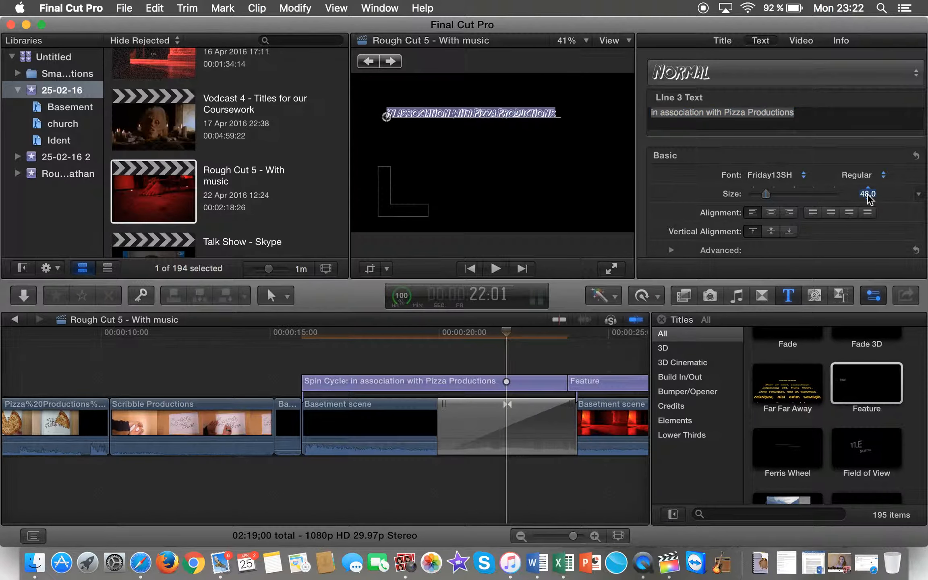
type("58")
key("Return")
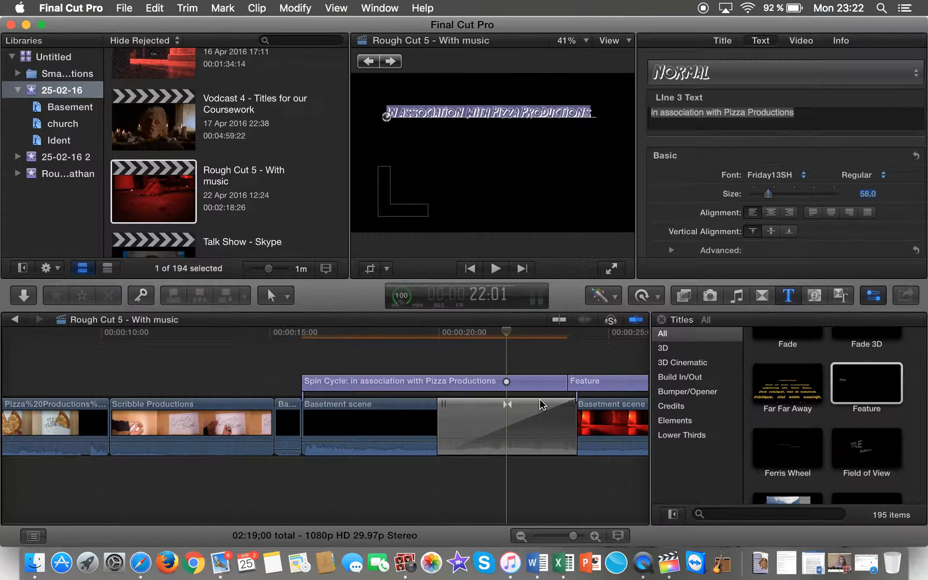
left_click_drag(515, 325, 582, 346)
scroll(584, 350, "right", 5)
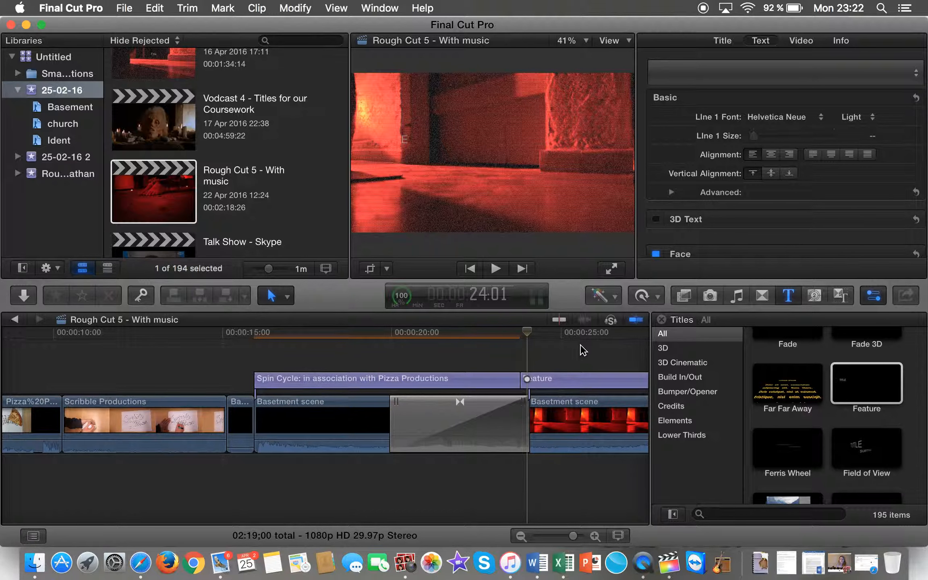
Step: Replace the Feature title's TITLE placeholder with 'Starring'
left_click(535, 387)
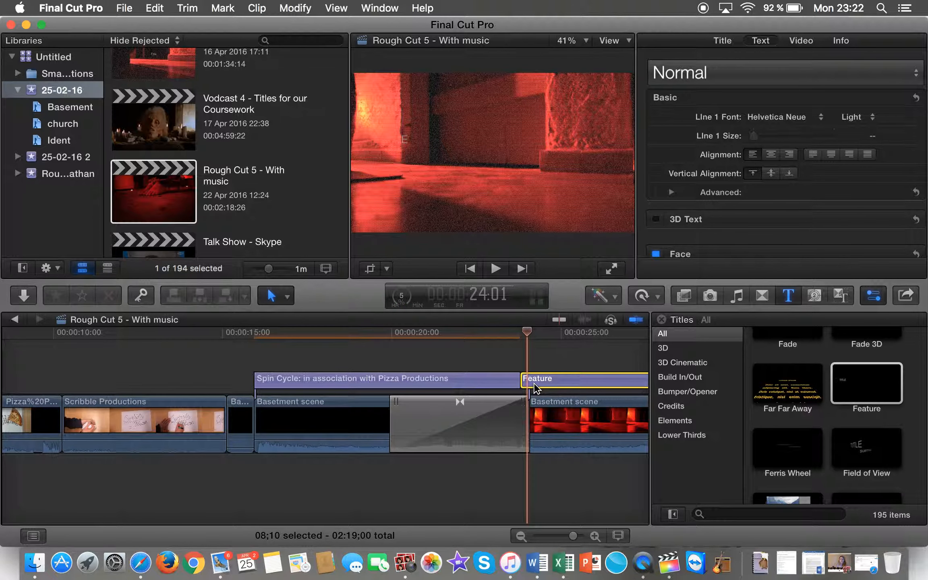
double_click(535, 387)
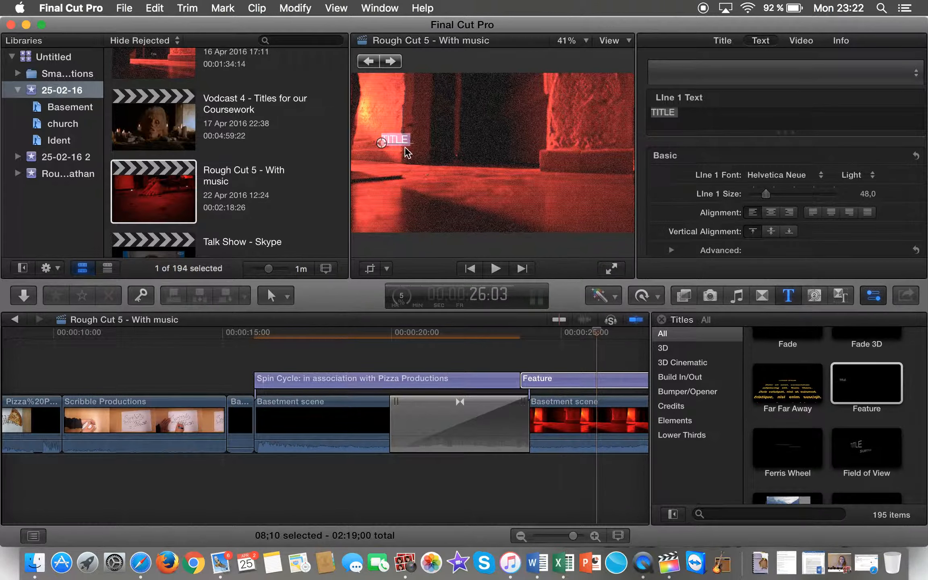
left_click(685, 118)
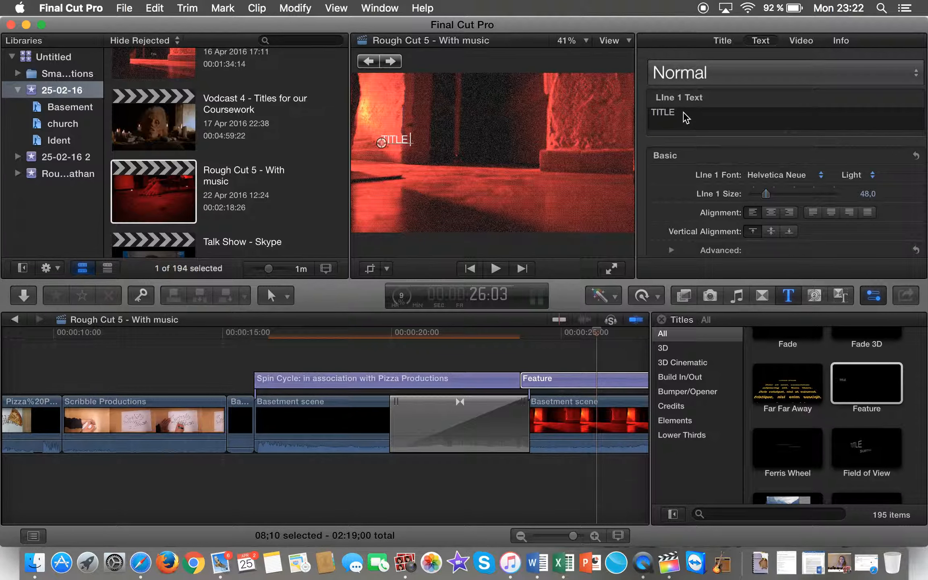
left_click_drag(684, 113, 630, 109)
type("Starring")
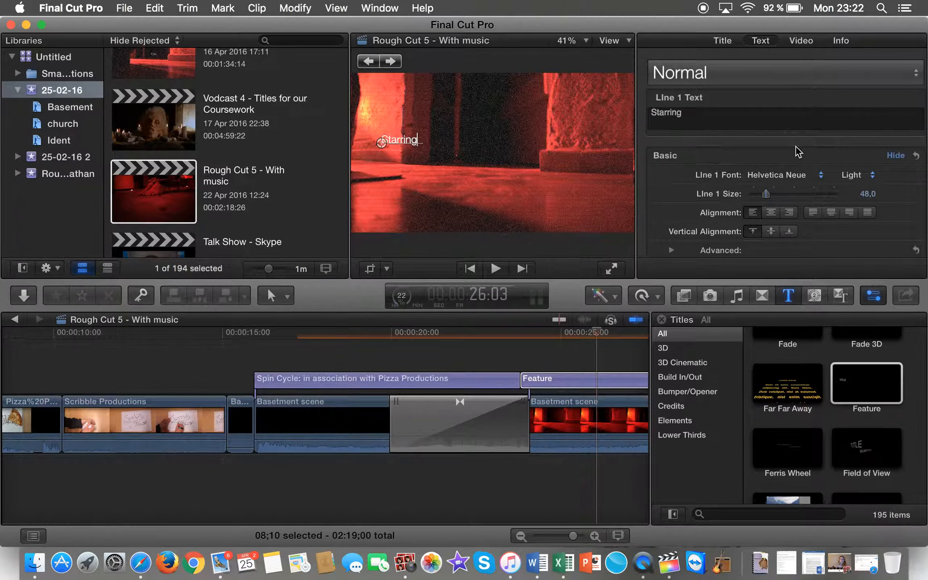
Step: Set 'Starring' to the Friday13SH font at size 77
left_click_drag(701, 116, 647, 115)
left_click(793, 175)
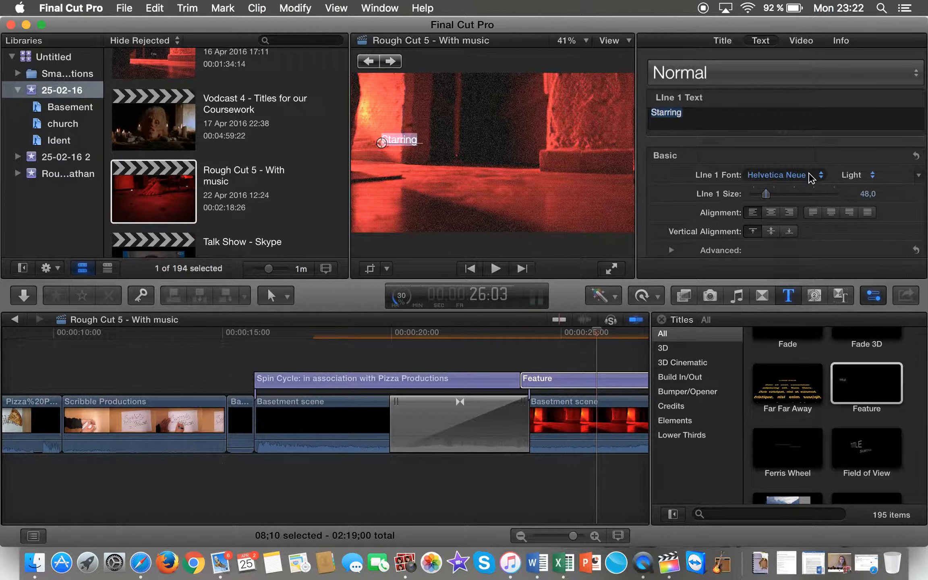
mouse_move(792, 5)
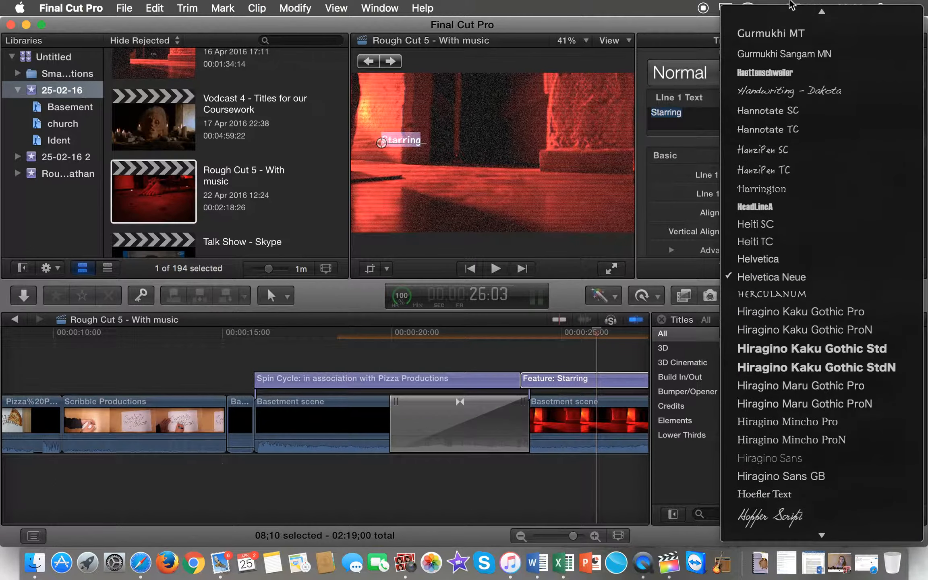
mouse_move(825, 11)
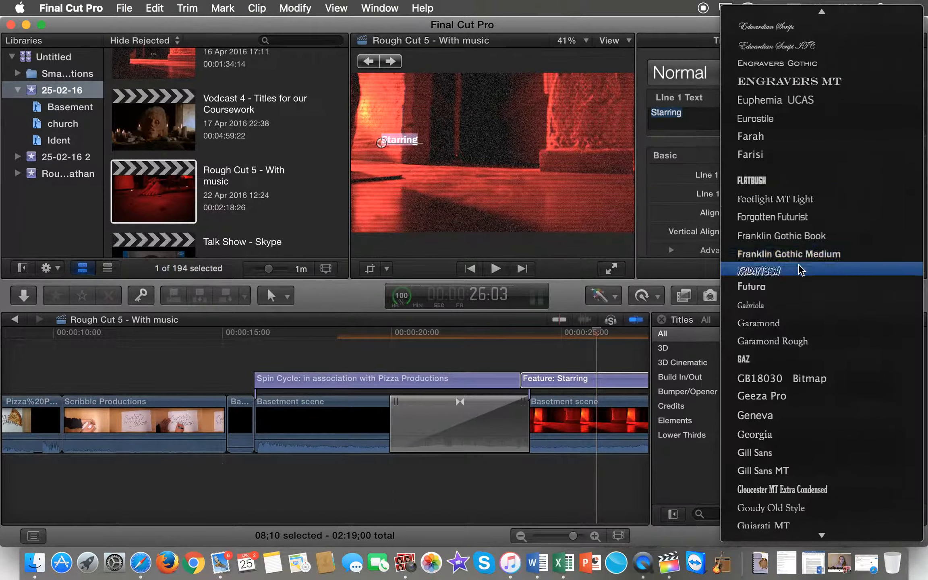
left_click(800, 270)
left_click(867, 194)
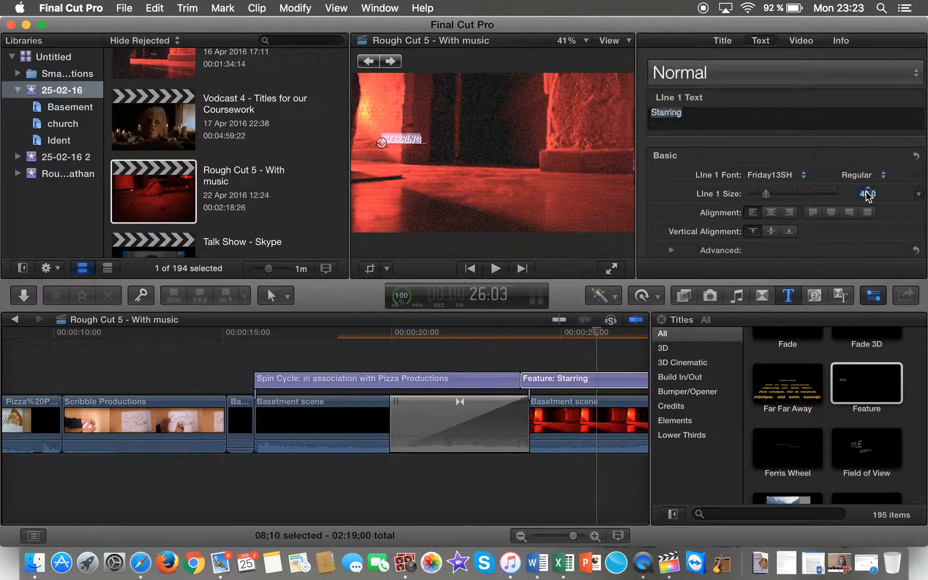
type("58")
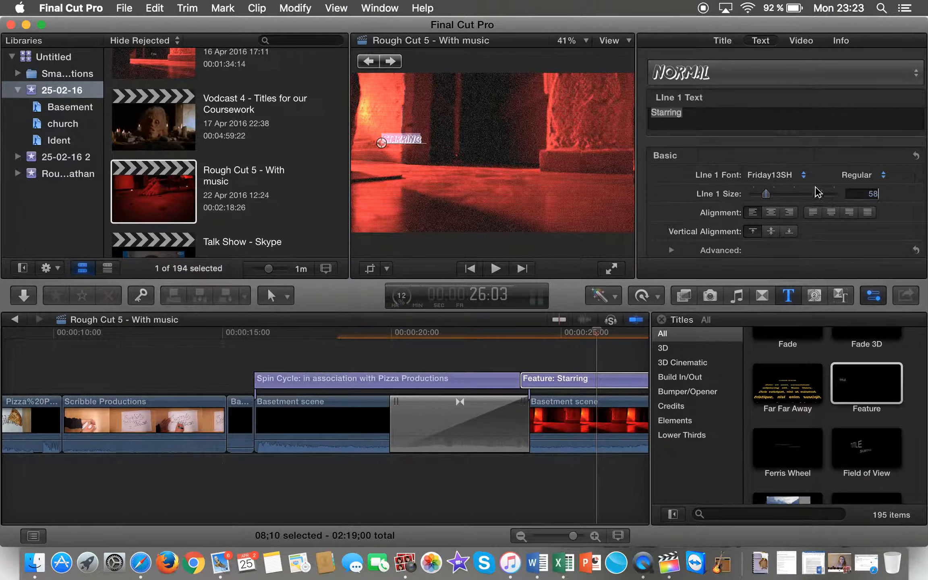
key("Return")
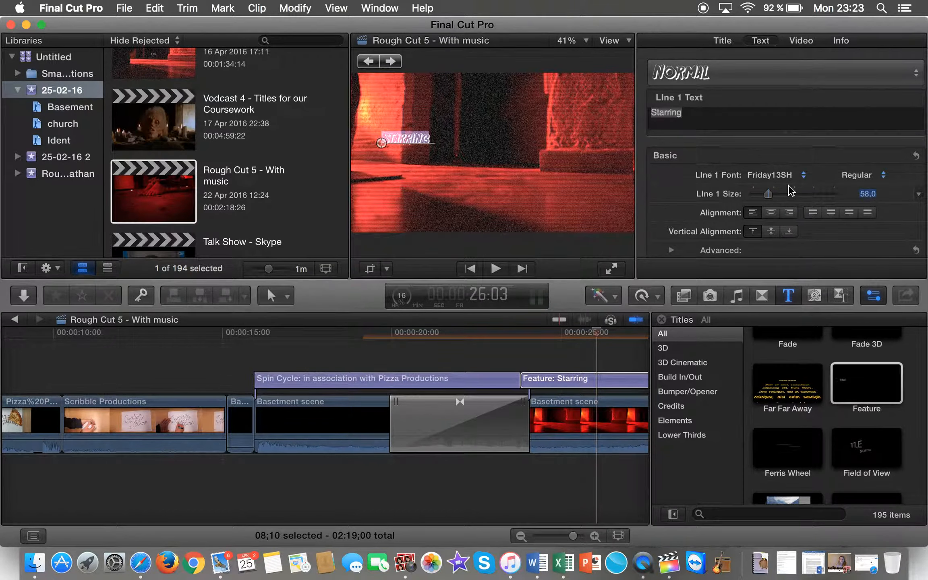
left_click_drag(771, 192, 777, 195)
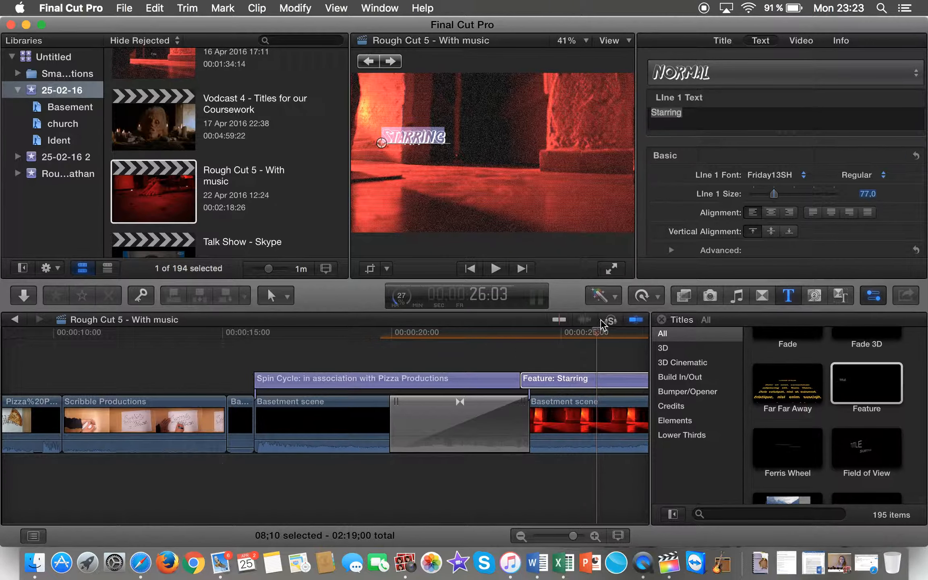
Step: Preview the titles, then select the Starring card's subtitle text
scroll(589, 342, "right", 10)
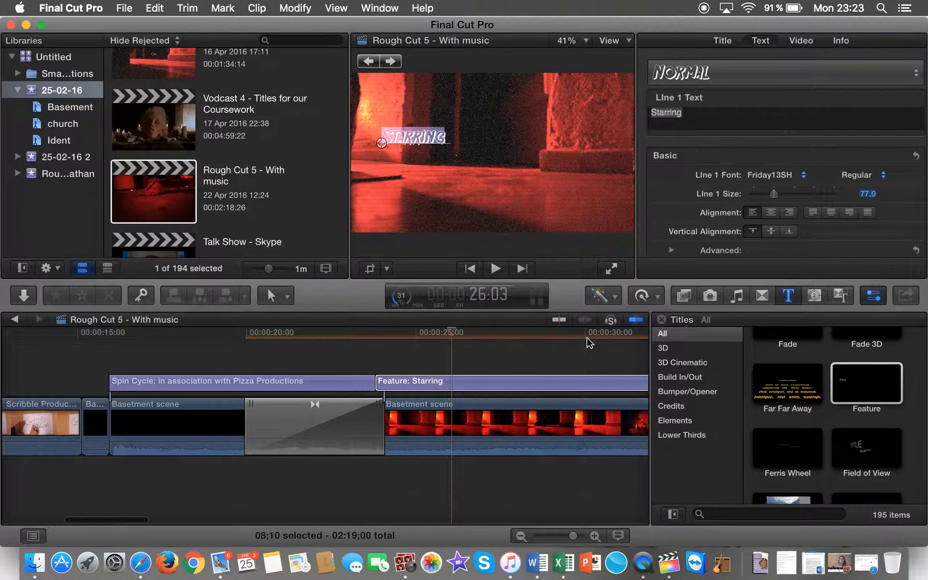
key("space")
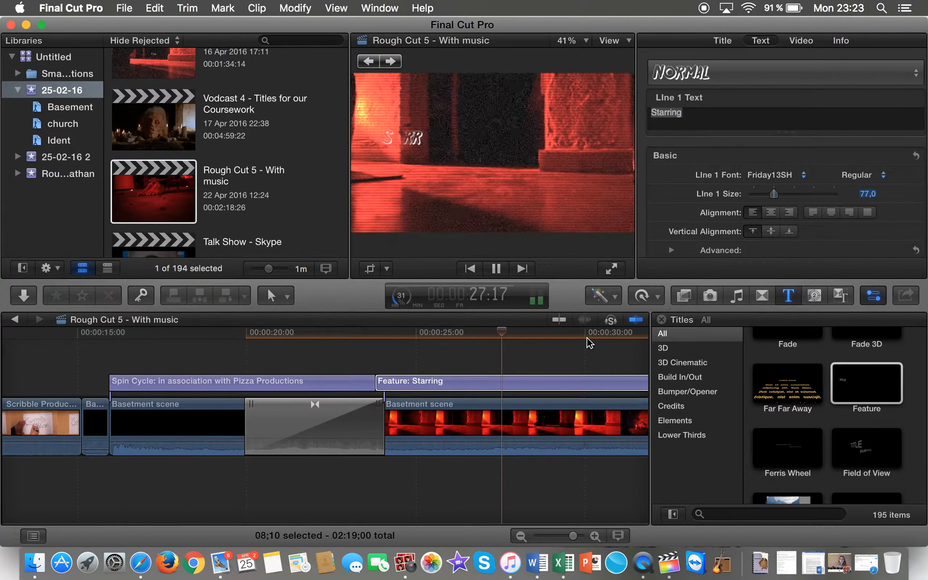
key("space")
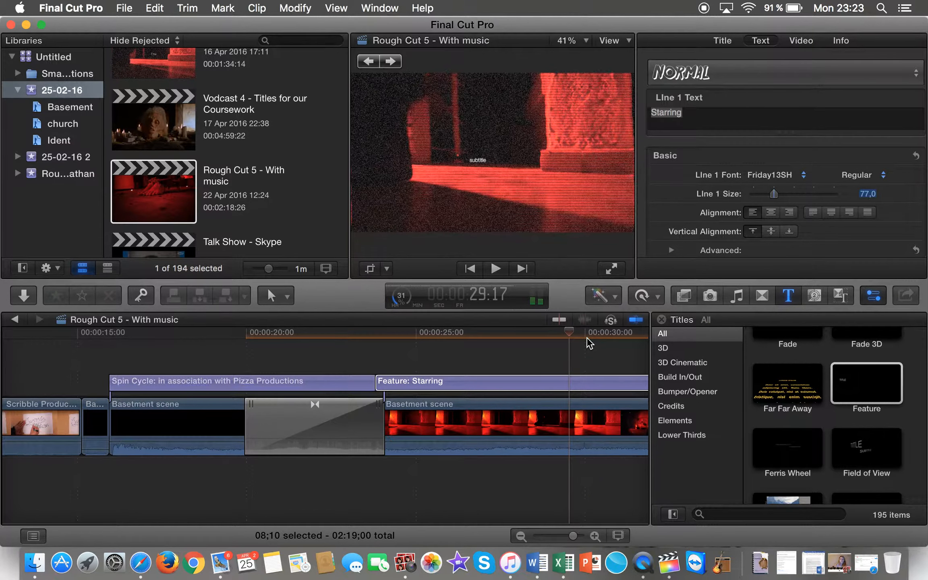
left_click(479, 160)
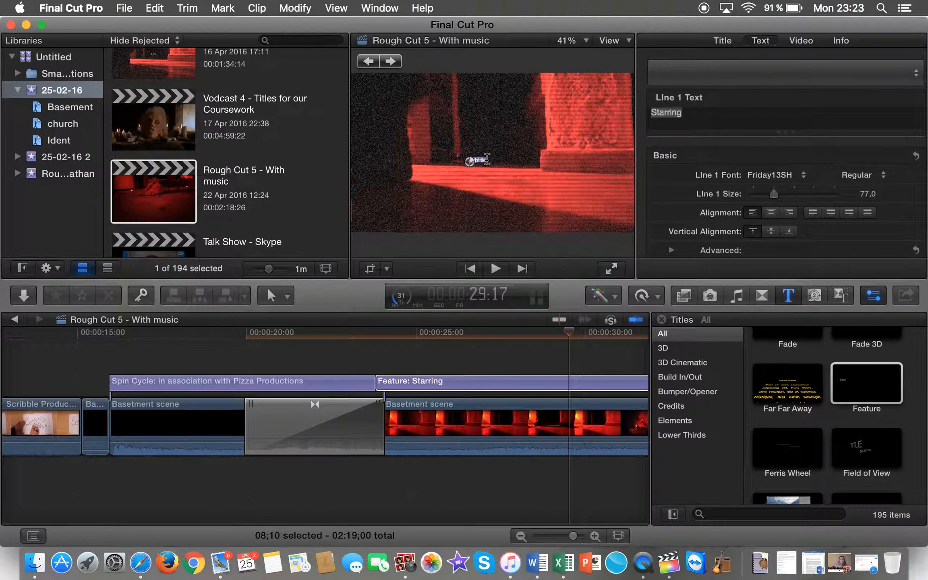
Step: Replace the subtitle placeholder with three cast names on separate lines, enlarged to size 62
left_click(481, 162)
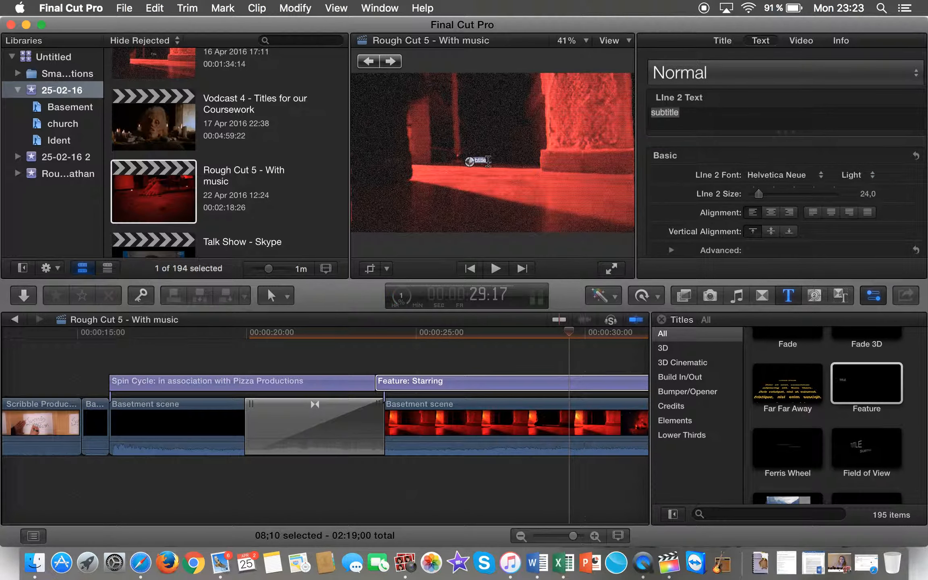
double_click(689, 114)
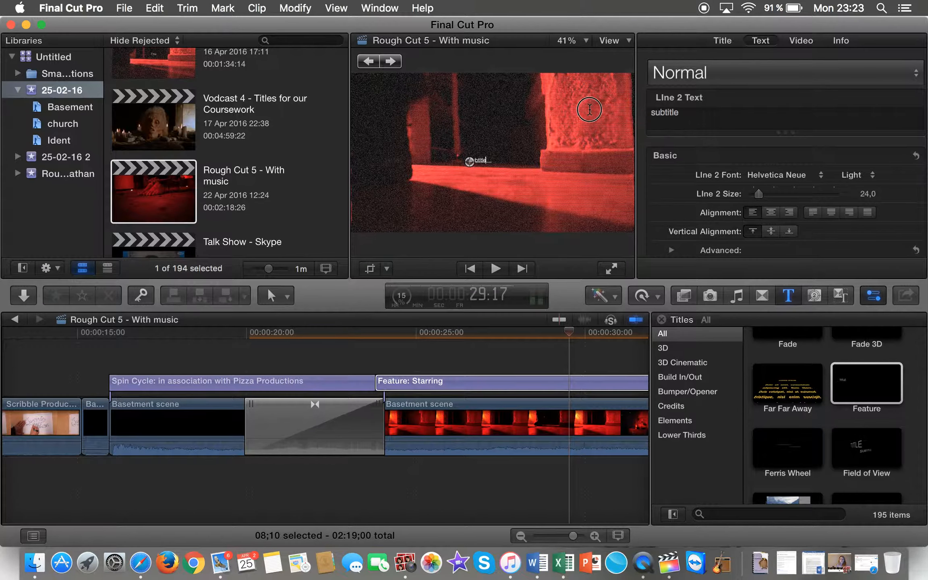
key("BackSpace")
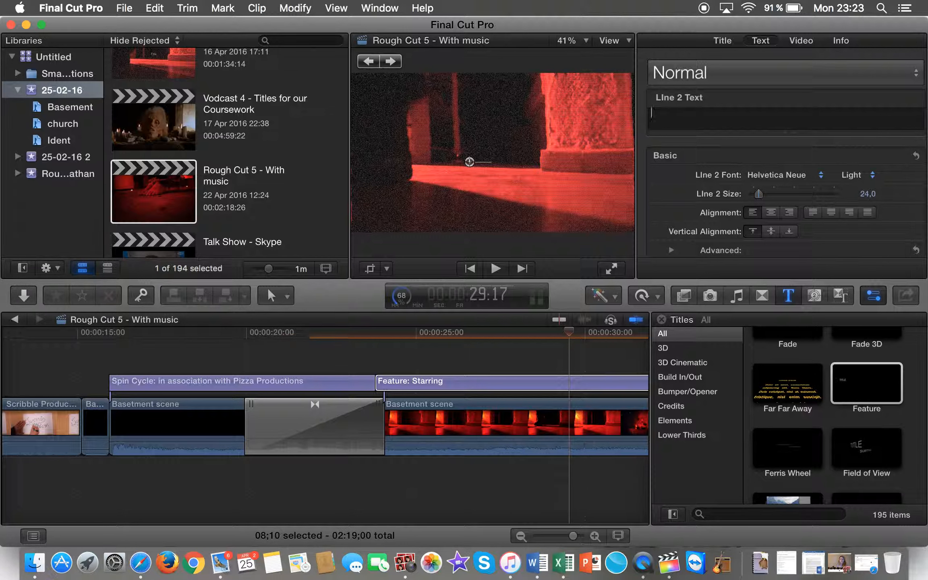
type("Chris Hems")
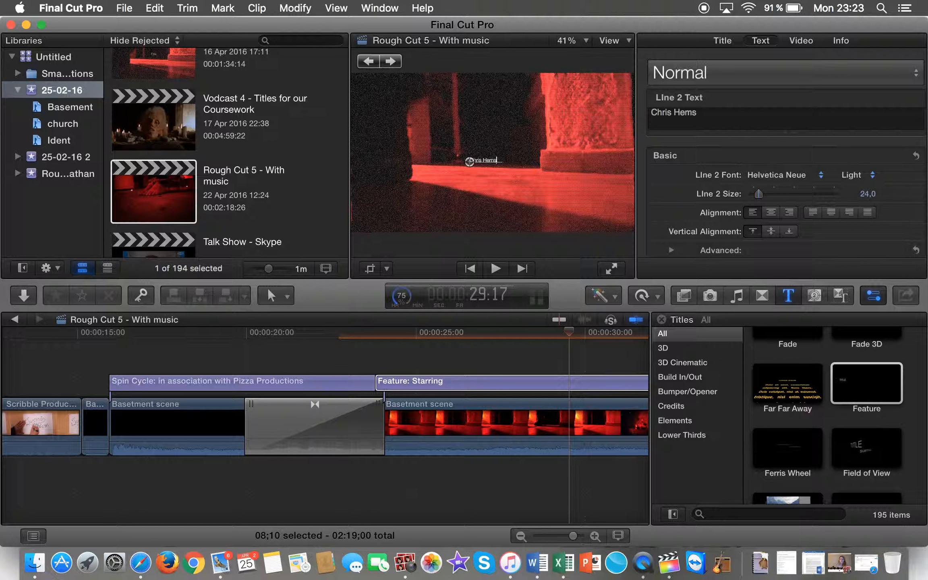
type("workt")
type("th")
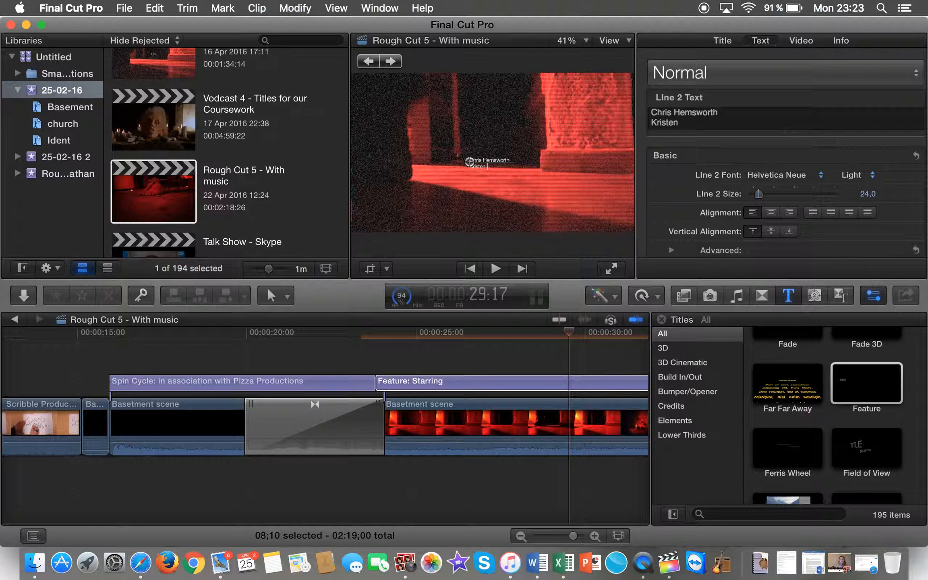
type("Connolly")
key("Return")
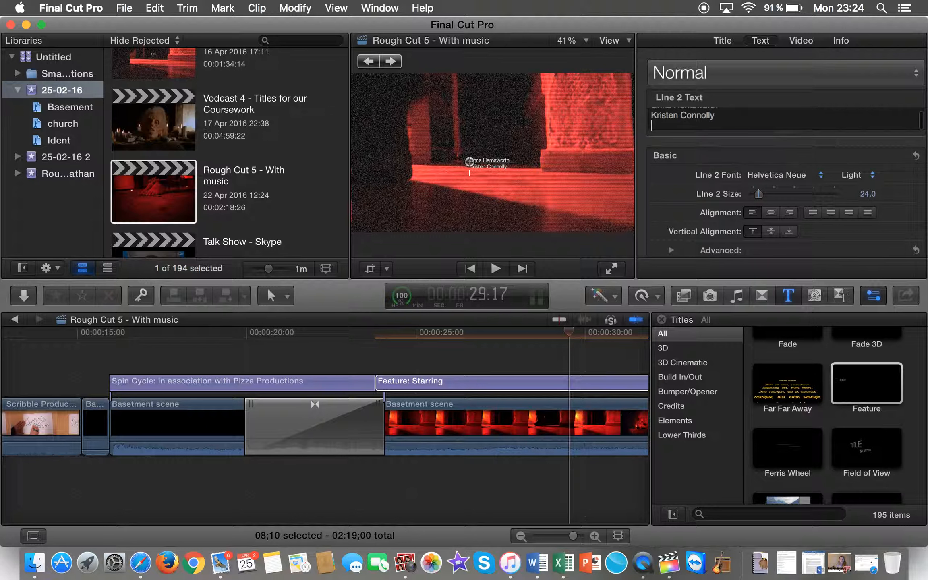
type("Adrienne King")
left_click_drag(723, 127, 641, 96)
left_click_drag(759, 194, 771, 198)
Step: Change the font of the three cast names to Friday13SH
left_click(802, 176)
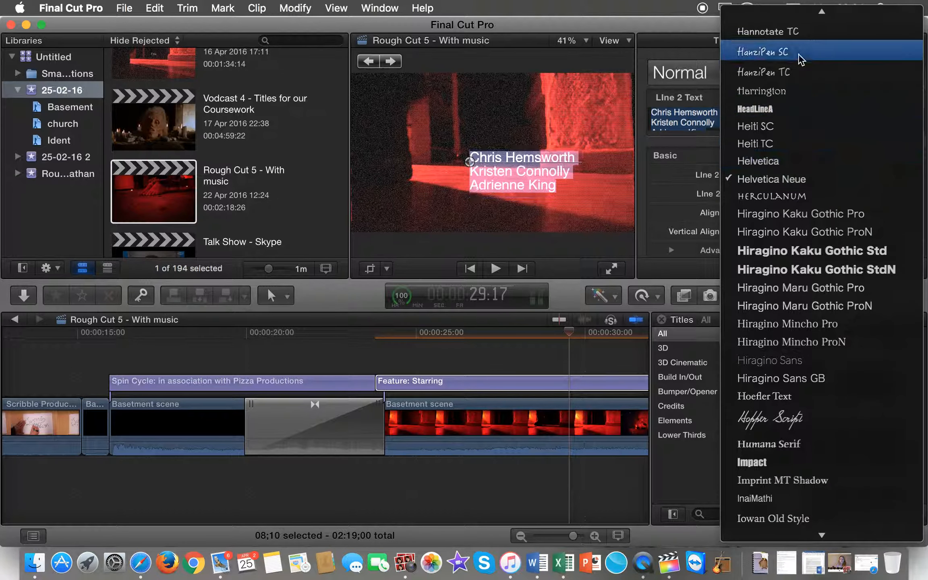
mouse_move(811, 7)
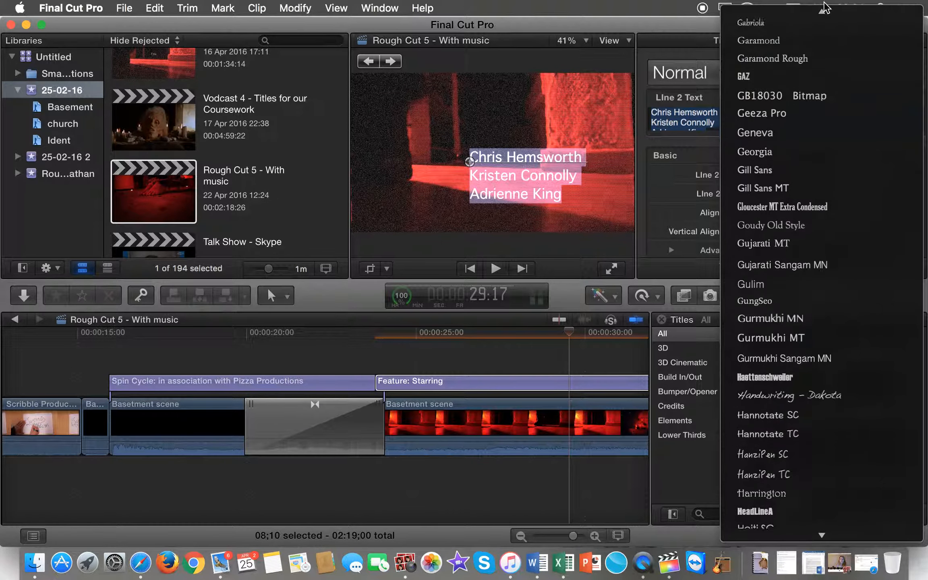
left_click(791, 227)
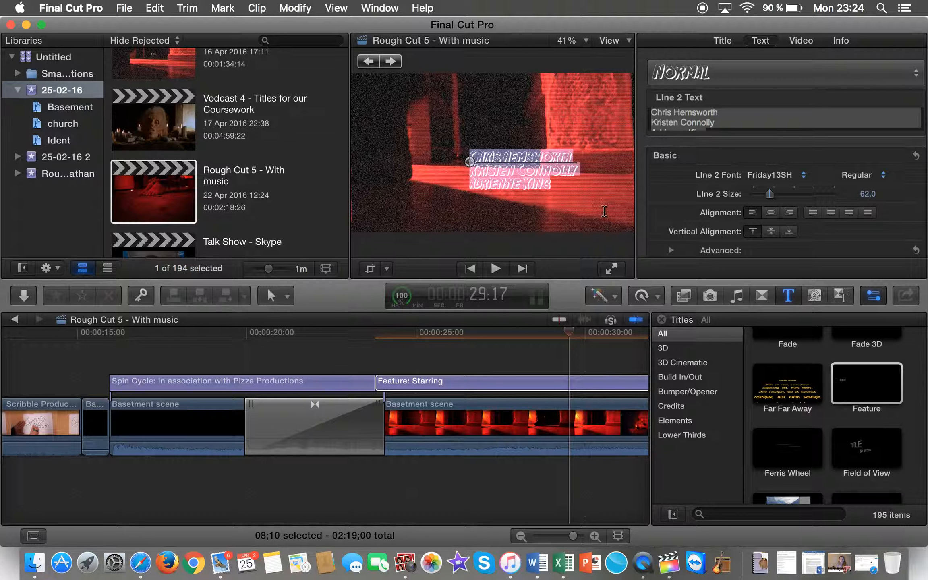
scroll(467, 444, "right", 5)
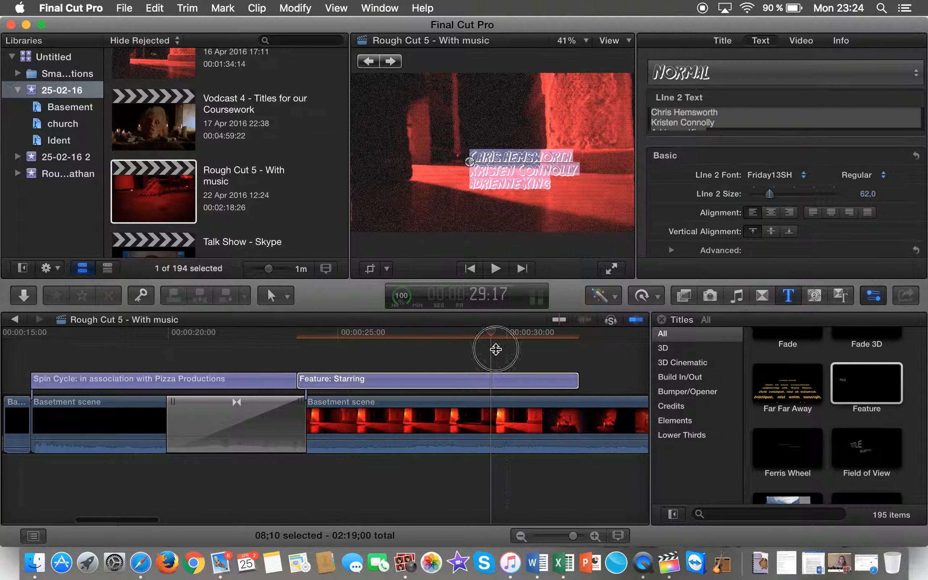
Step: Review the Starring card, then add a Feature title right after it and play it
left_click(499, 354)
key("space")
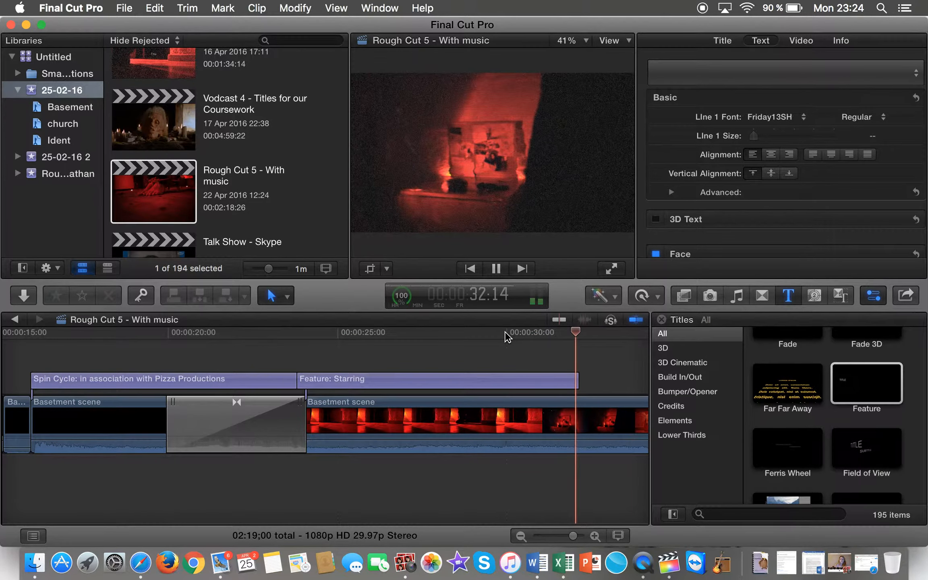
left_click(842, 382)
left_click_drag(842, 385, 582, 384)
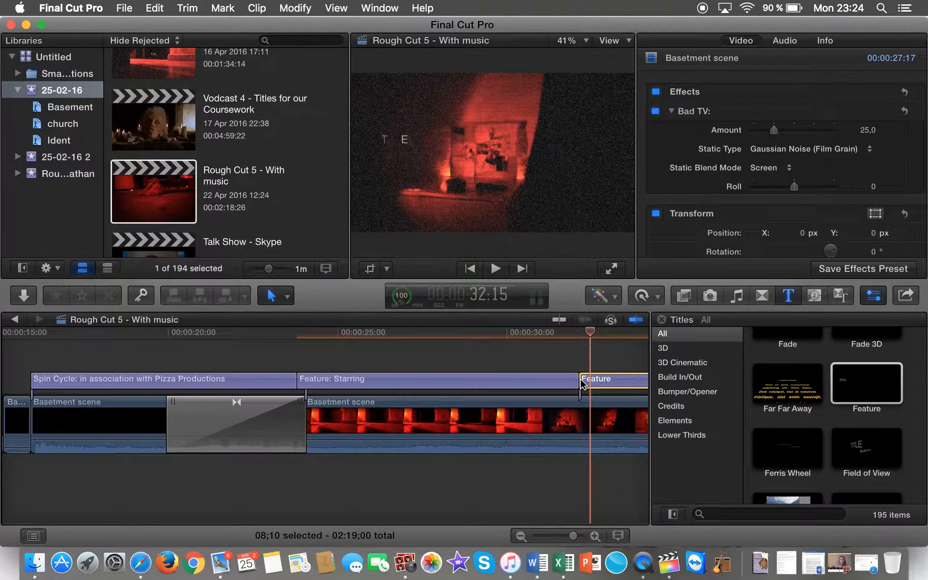
scroll(588, 362, "right", 10)
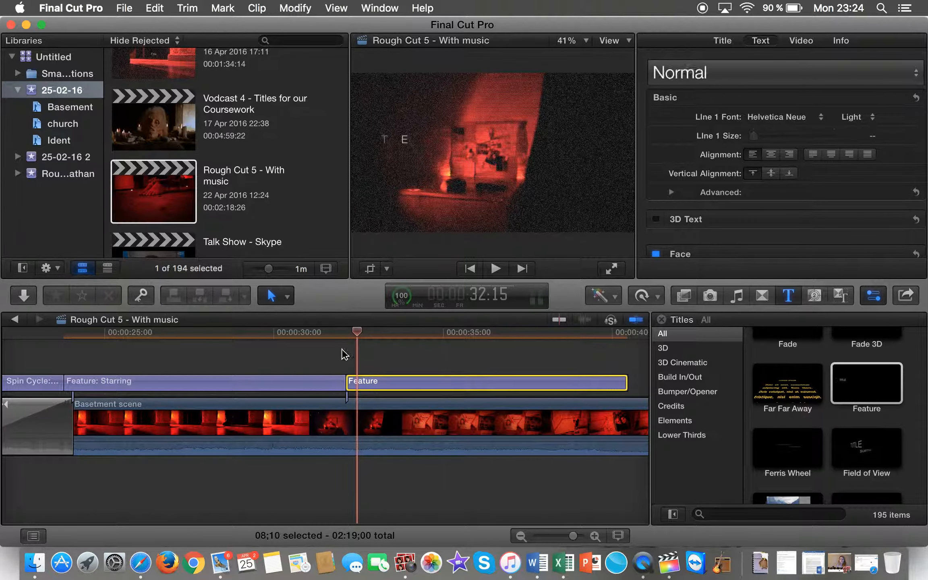
key("space")
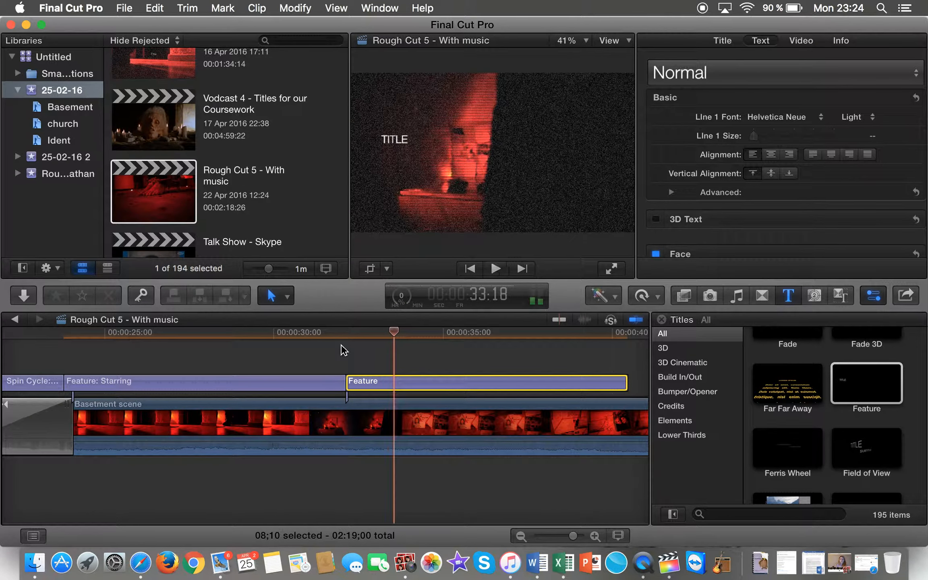
Step: Replace the placeholder TITLE with 'Introducing'
left_click(400, 143)
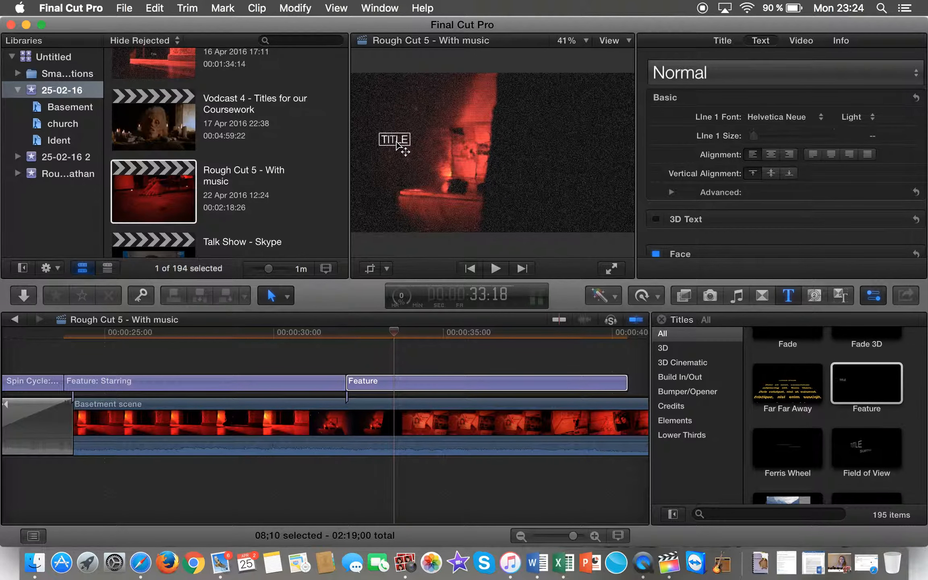
double_click(400, 143)
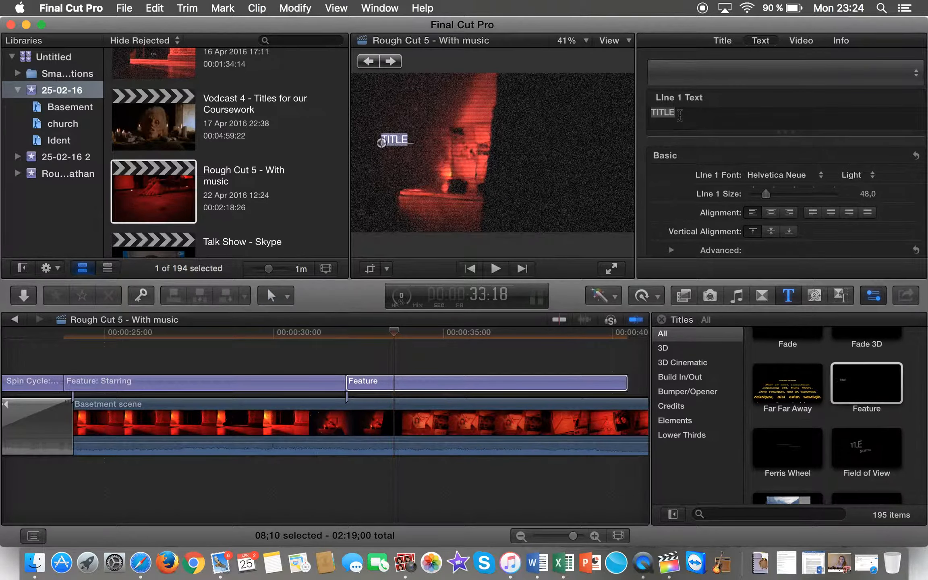
key("BackSpace")
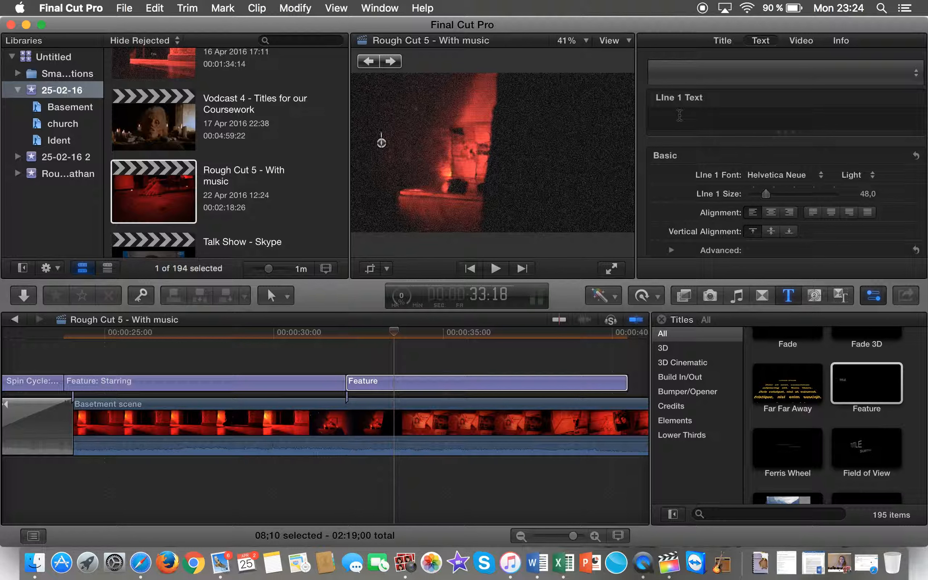
type("Introducing")
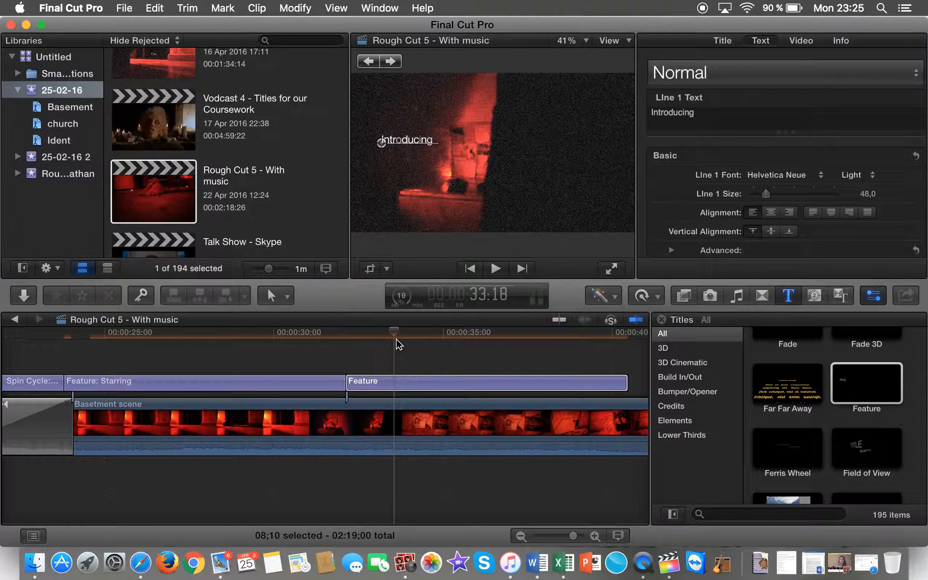
Step: Set the Introducing line to Friday13SH at size 77
left_click(818, 175)
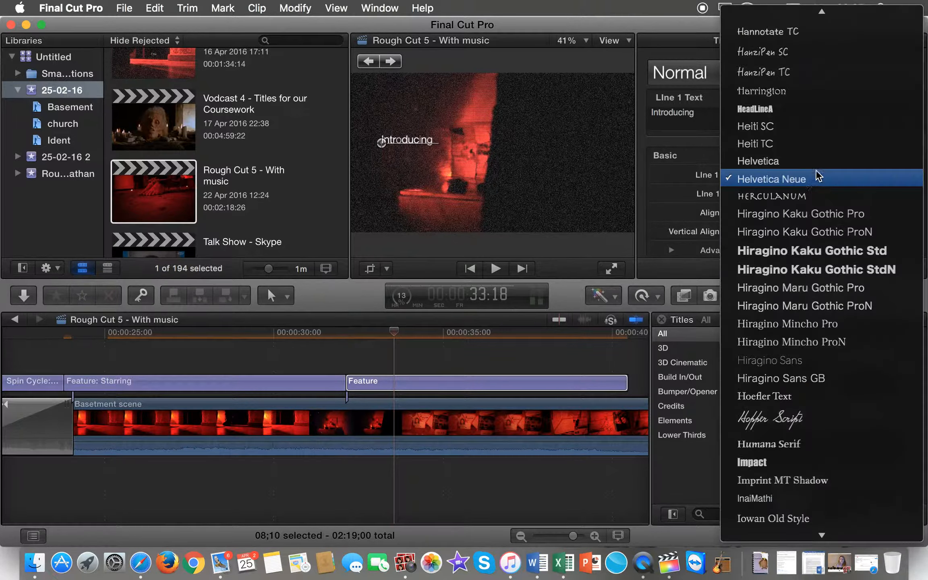
mouse_move(802, 17)
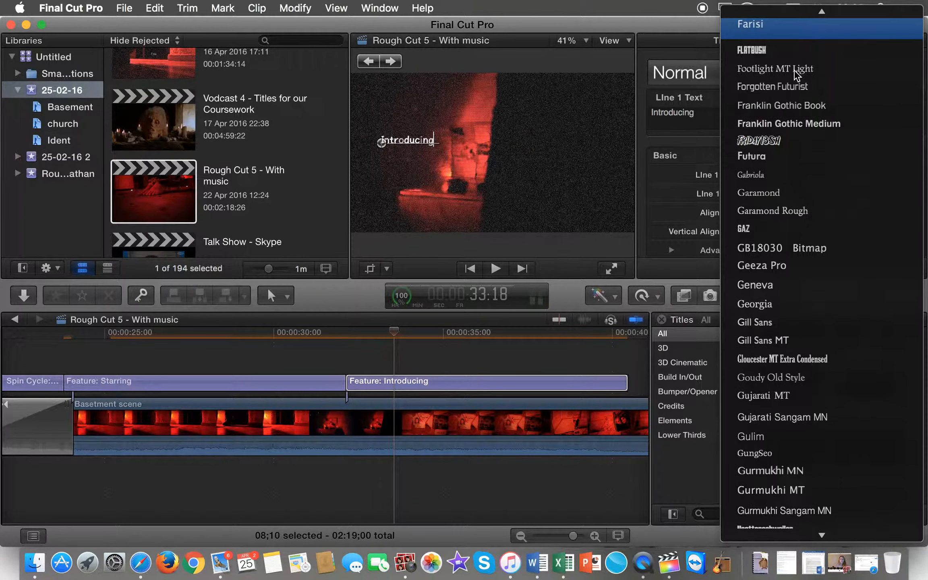
left_click(766, 140)
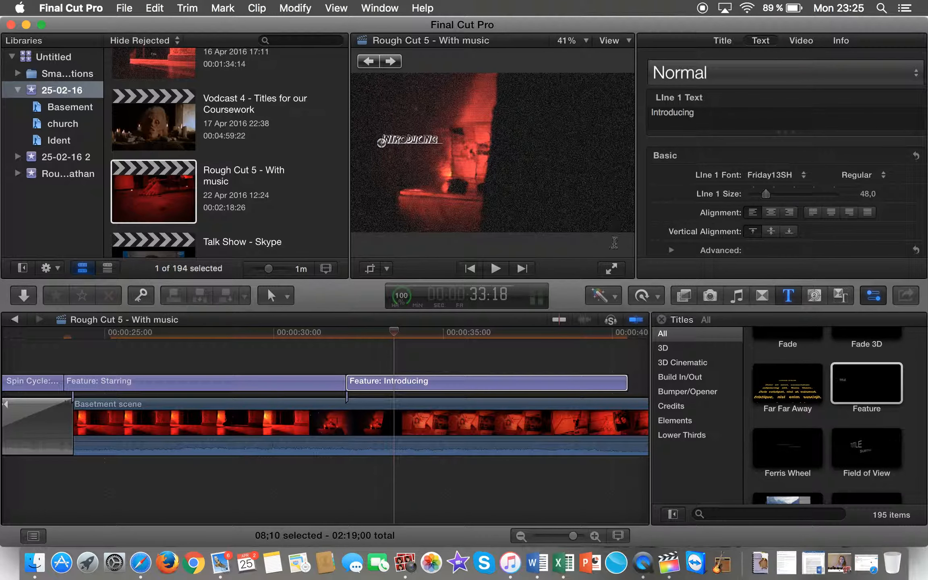
left_click(867, 194)
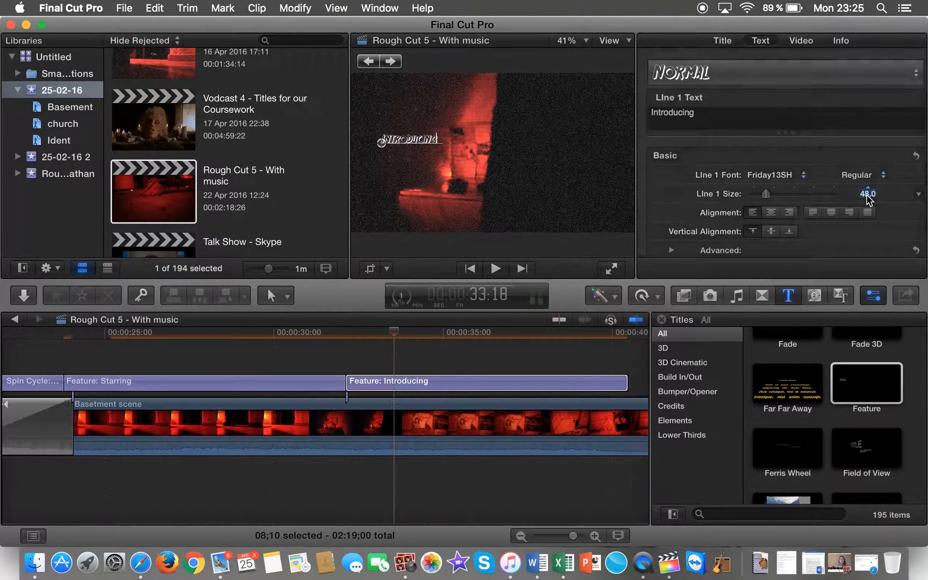
type("77")
key("Return")
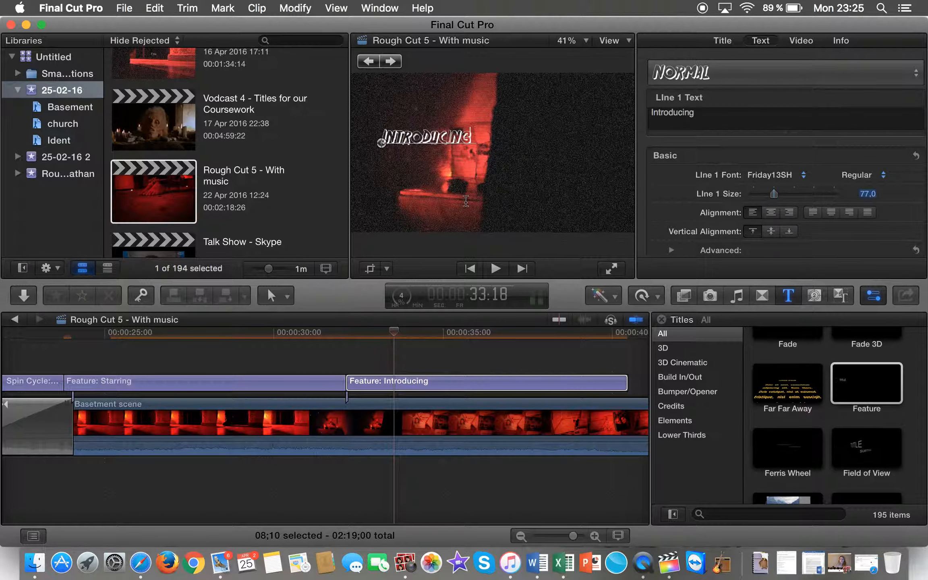
left_click_drag(394, 332, 568, 350)
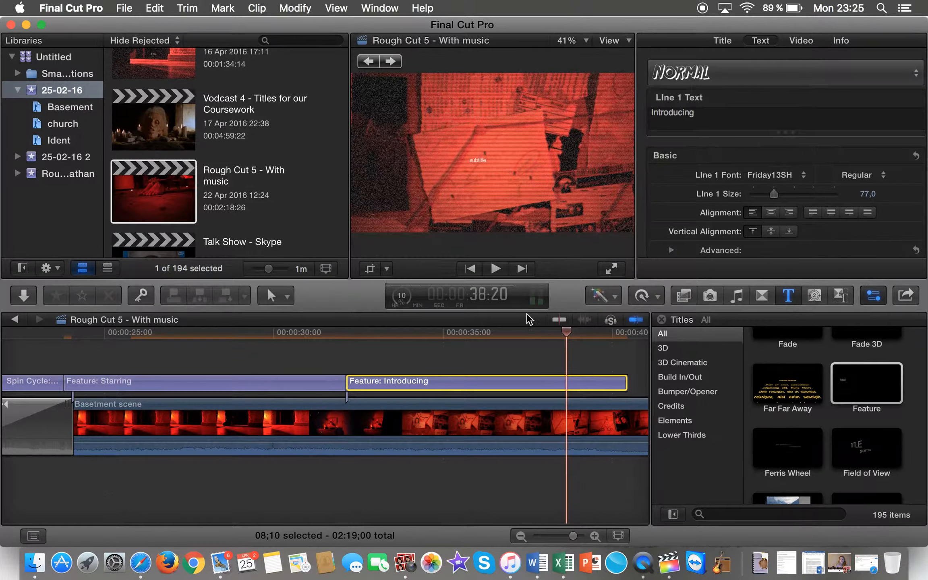
left_click(475, 158)
Step: Replace the Introducing card's subtitle with two names on separate lines
double_click(481, 156)
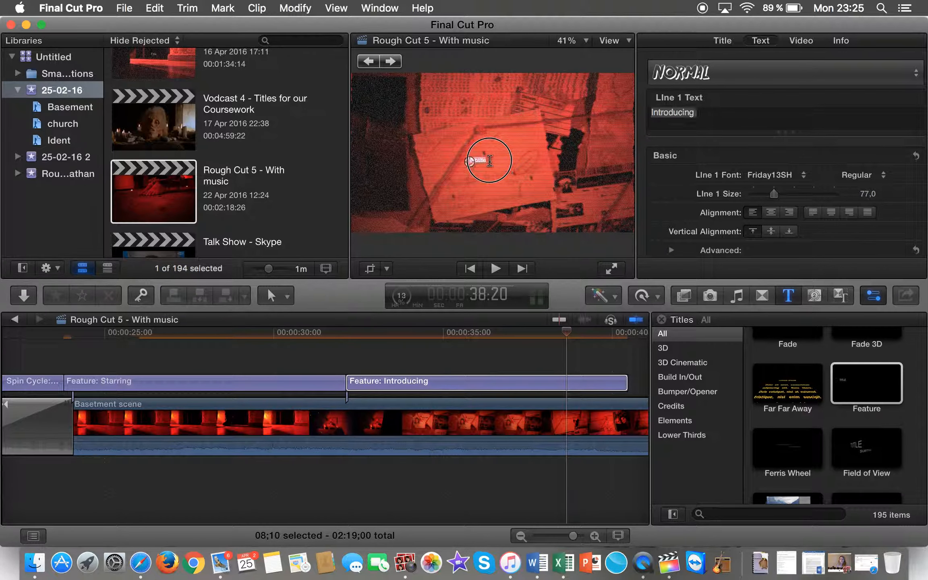
left_click(703, 118)
left_click_drag(489, 159, 475, 153)
left_click(689, 115)
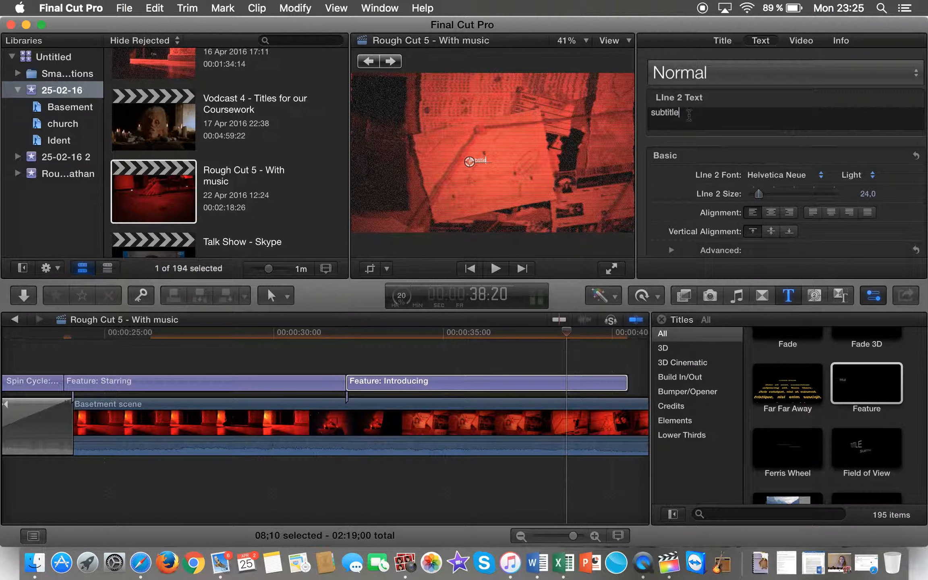
key("BackSpace")
key("Return")
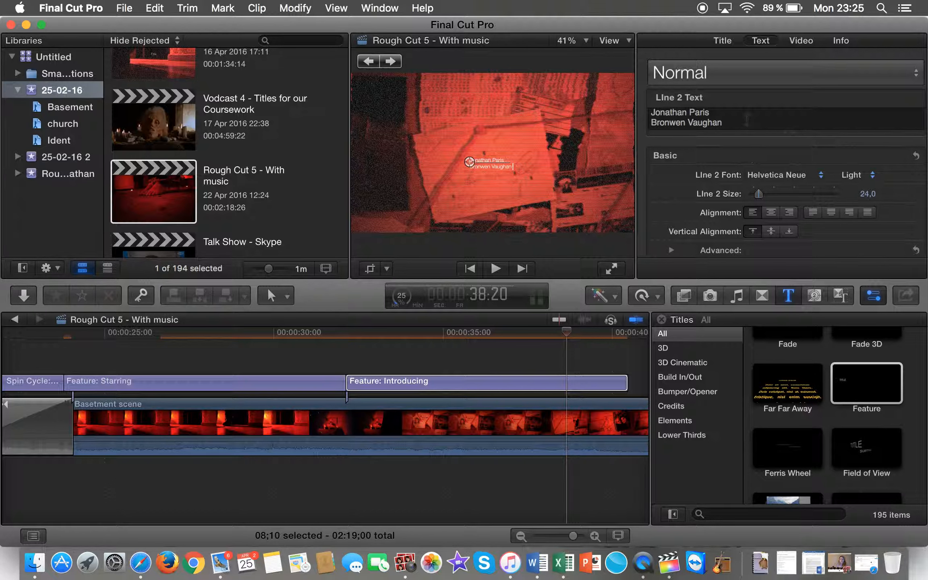
Step: Set both names to Friday13SH at size 77
left_click_drag(725, 123, 645, 106)
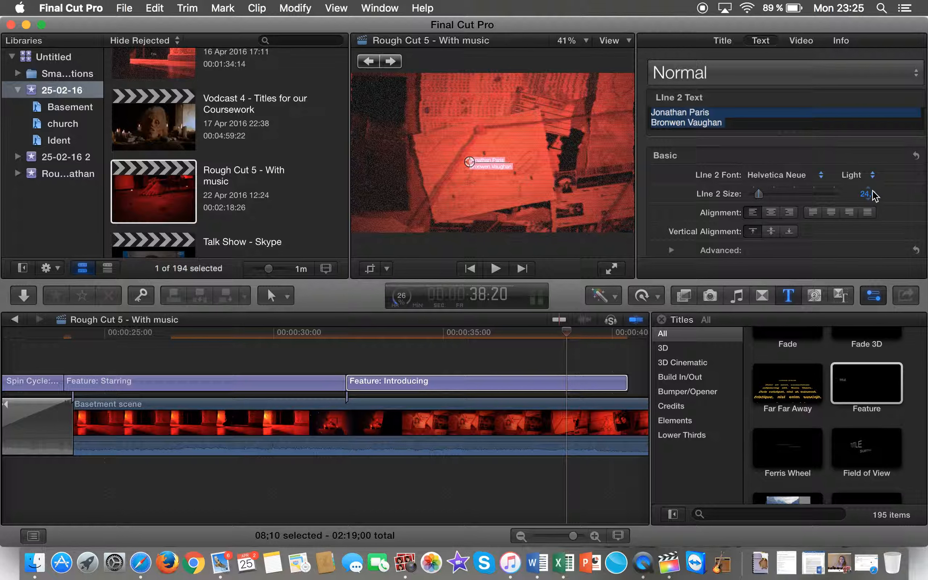
left_click_drag(762, 192, 773, 194)
left_click_drag(773, 194, 779, 195)
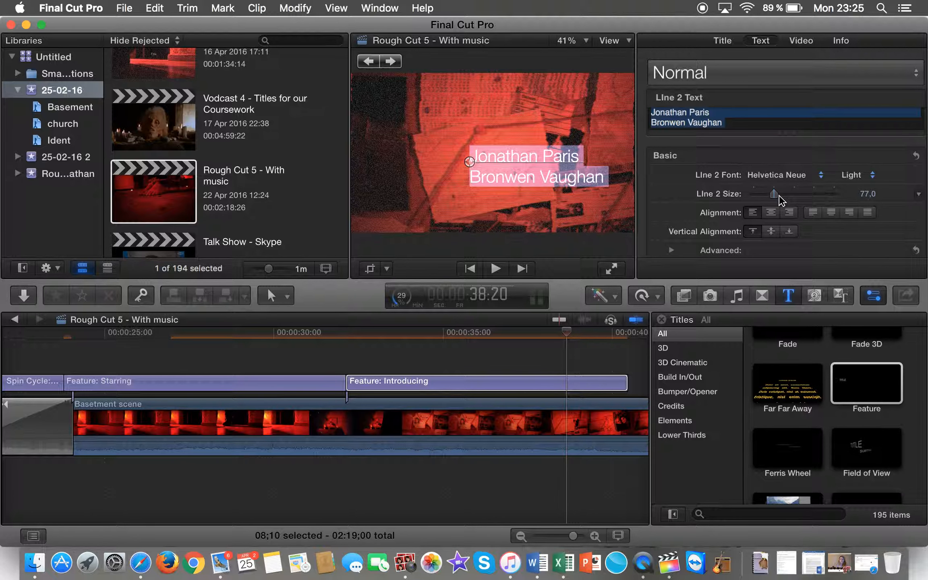
left_click(824, 175)
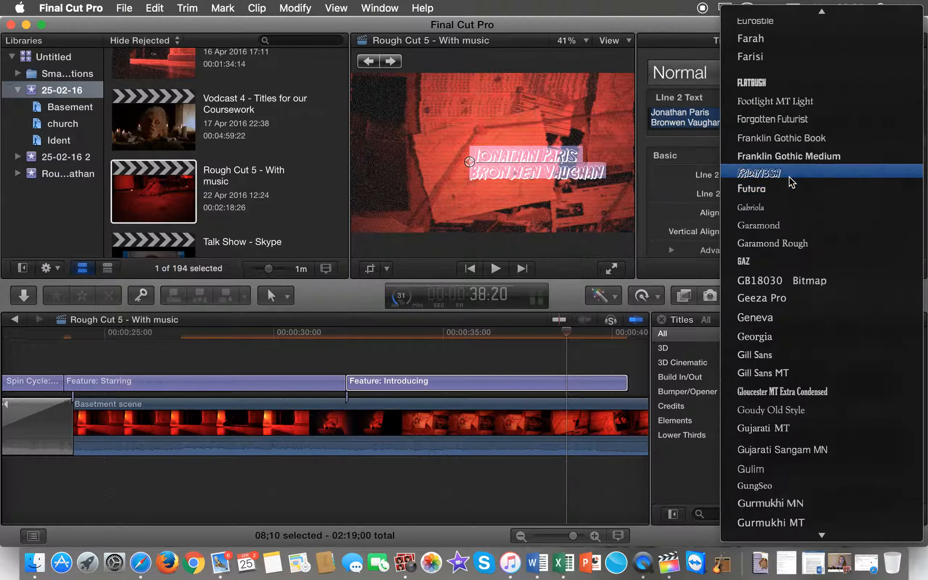
left_click(790, 177)
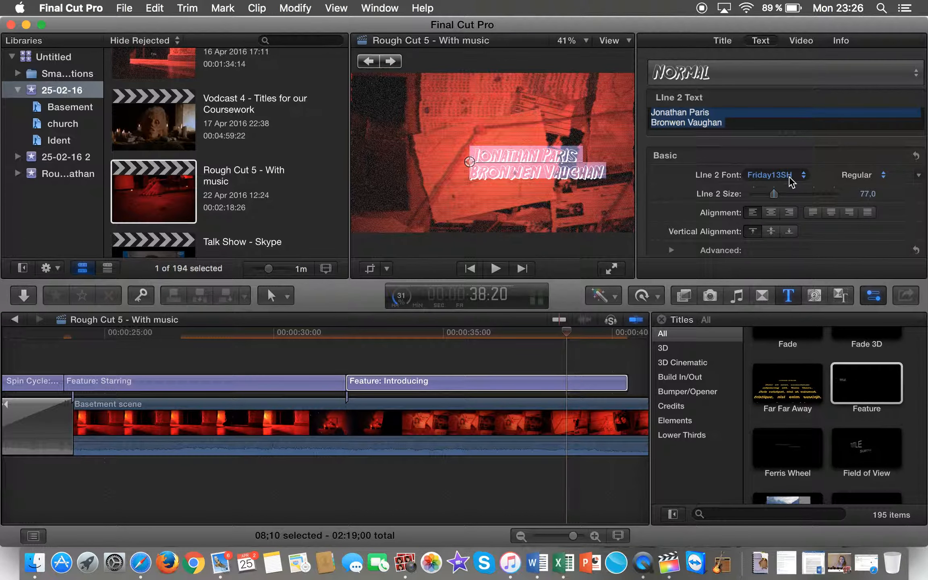
left_click(724, 151)
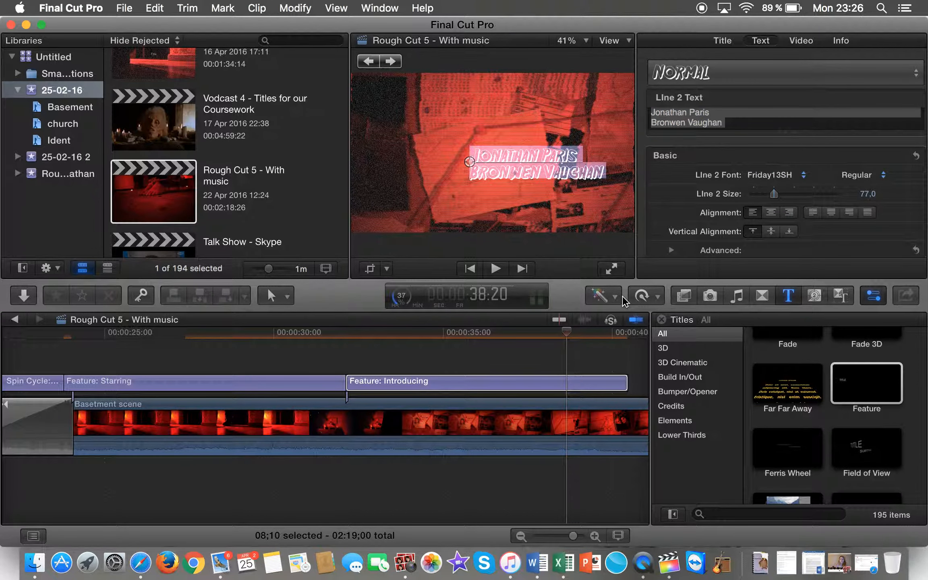
Step: Add a third Feature title after the Introducing card and preview it
scroll(572, 347, "right", 10)
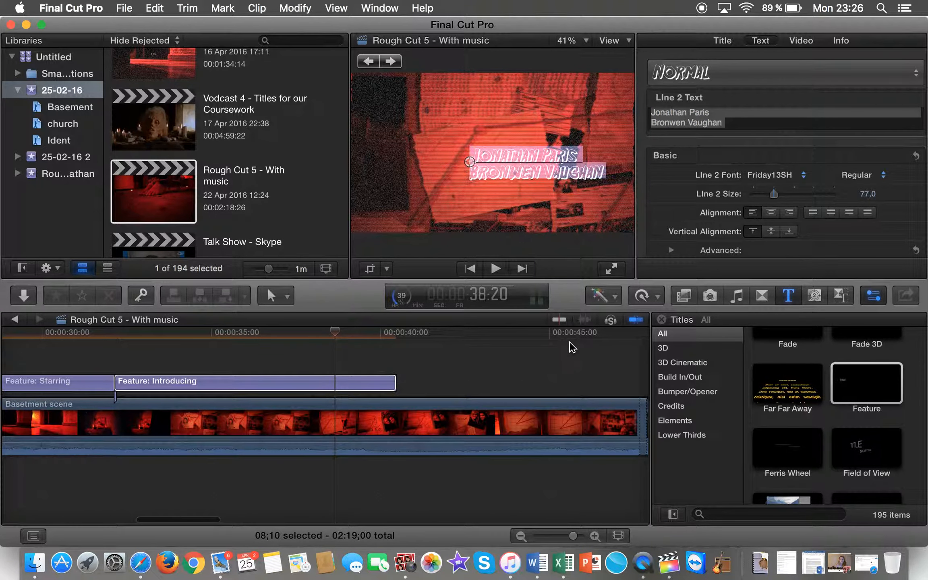
left_click_drag(863, 384, 364, 382)
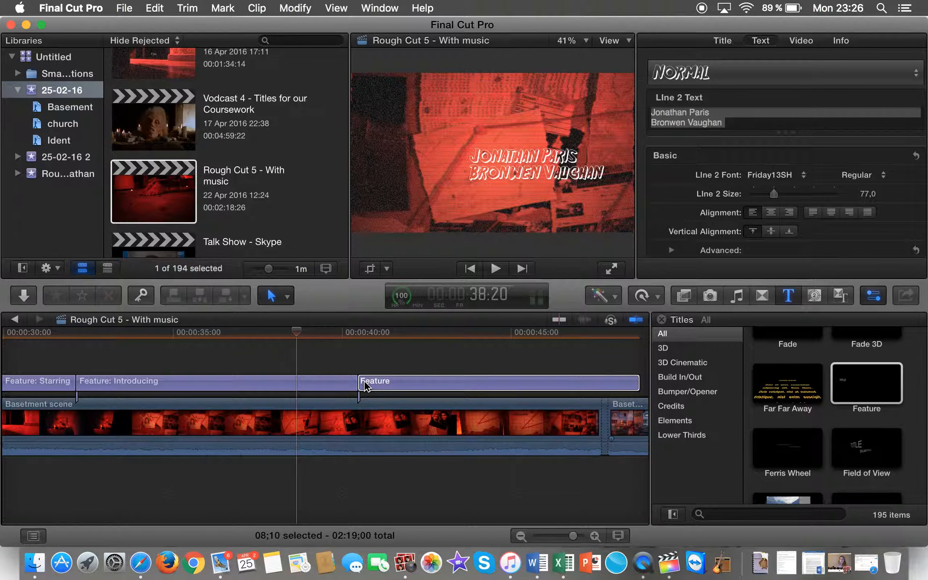
key("space")
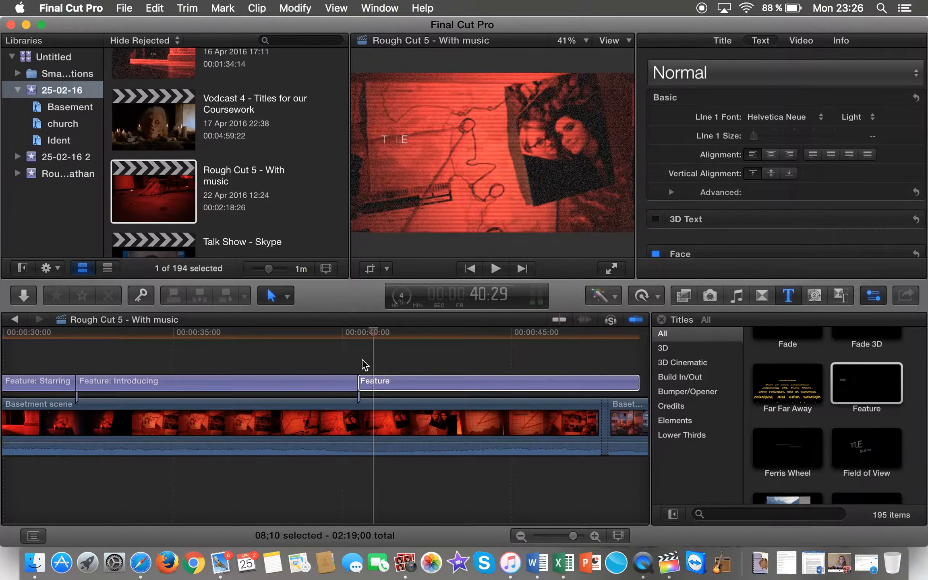
key("space")
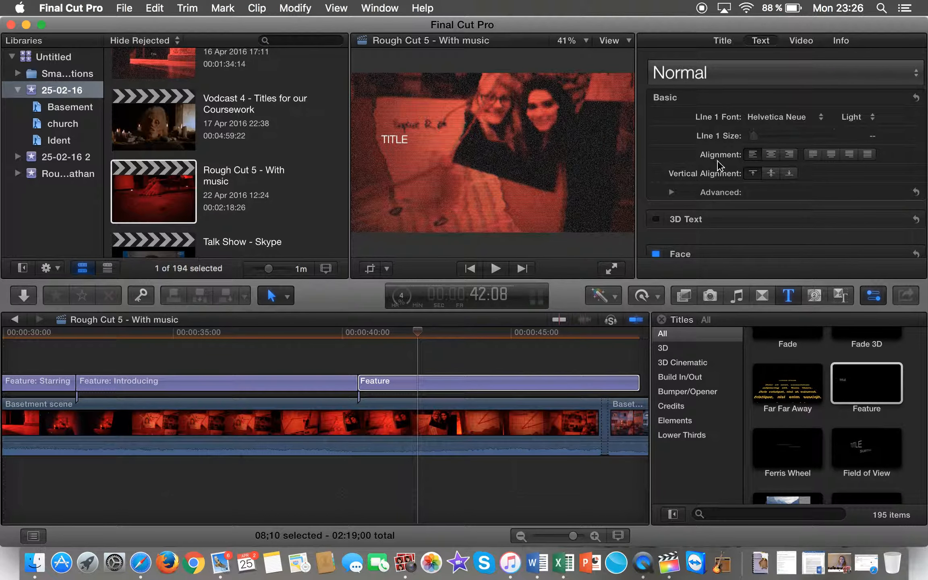
left_click(727, 40)
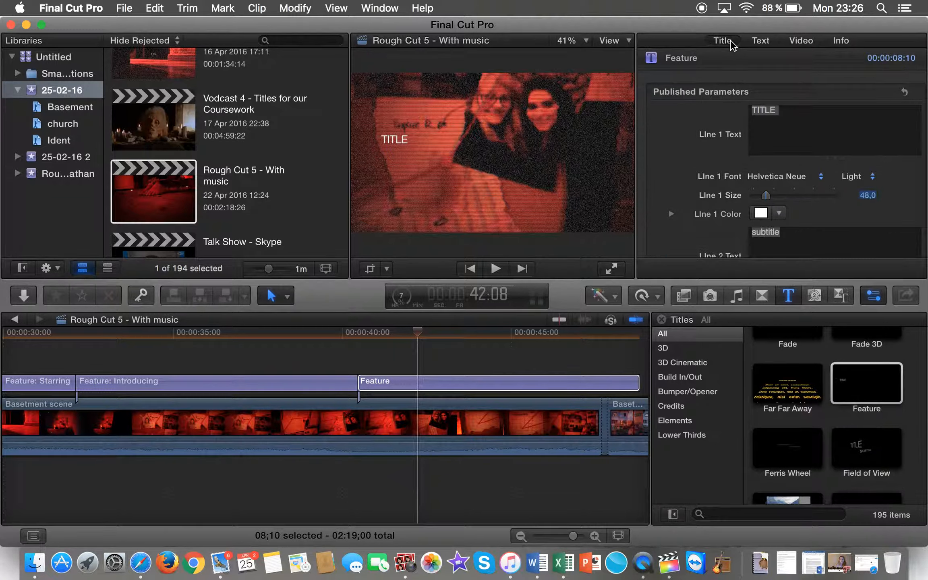
Step: Replace the placeholder TITLE with 'Edited by' and the editor's name
left_click(396, 137)
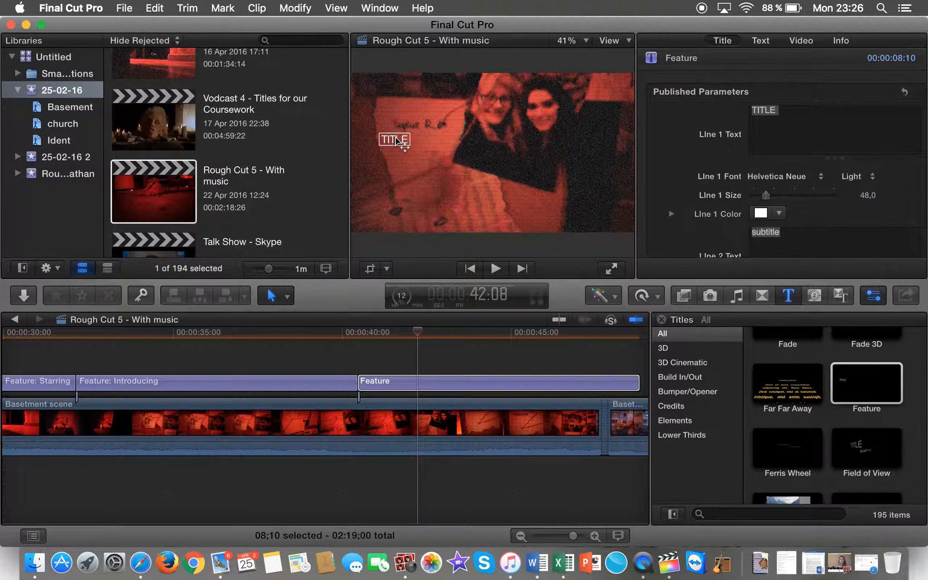
double_click(407, 142)
left_click(678, 117)
key("BackSpace")
key("BackSpace")
key("BackSpace")
key("BackSpace")
key("BackSpace")
type("Edited by")
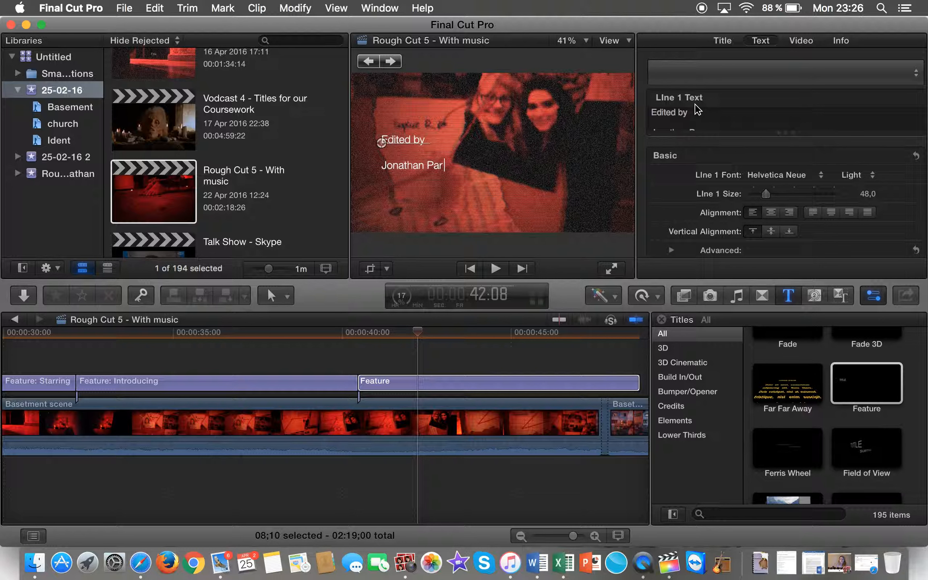
Step: Set the Edited by lines to Friday13SH at size 58 and play back the card
left_click_drag(653, 111, 772, 146)
left_click(813, 175)
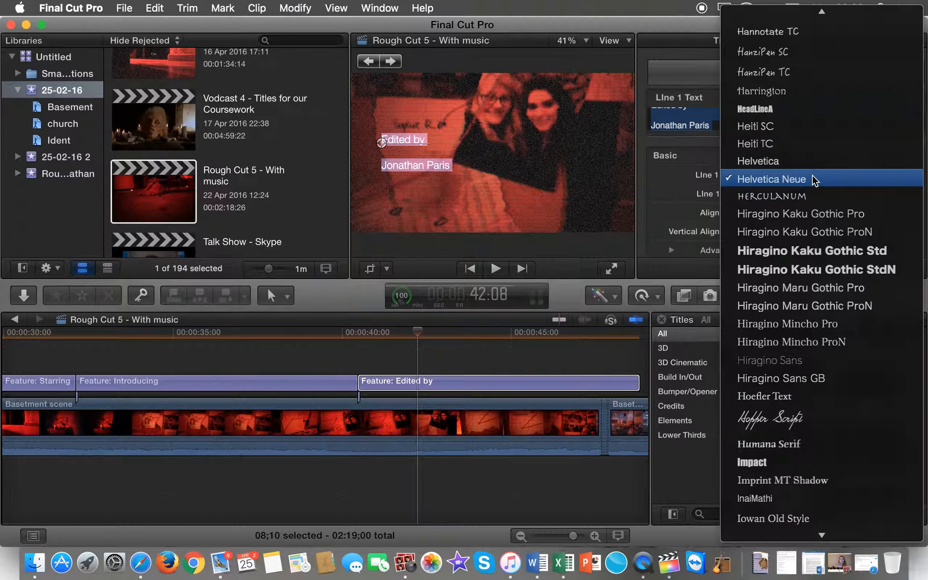
mouse_move(833, 7)
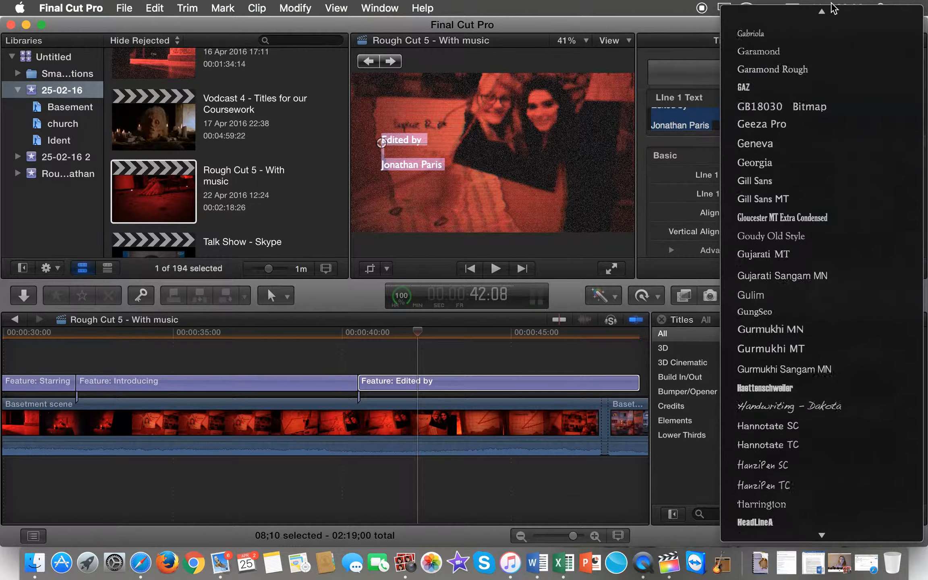
left_click(746, 179)
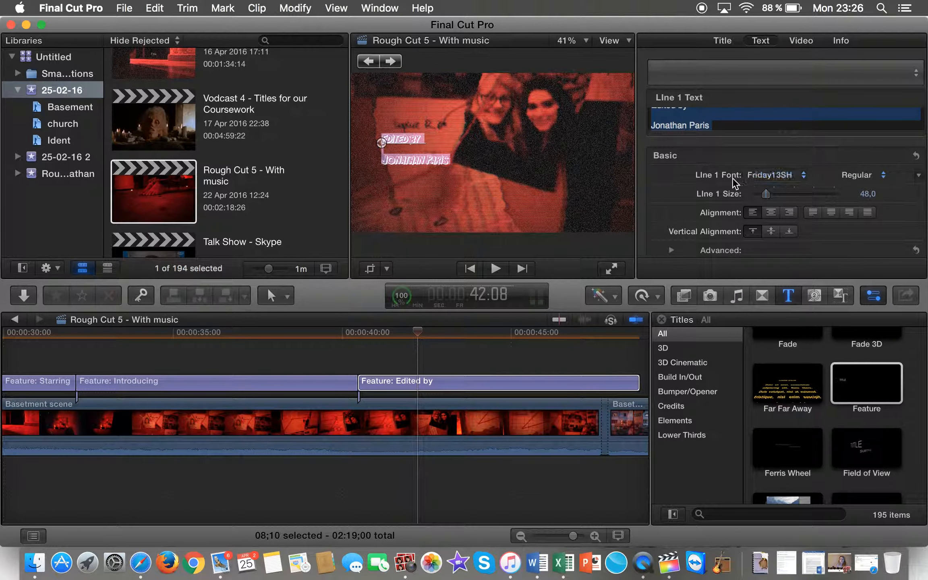
left_click(871, 195)
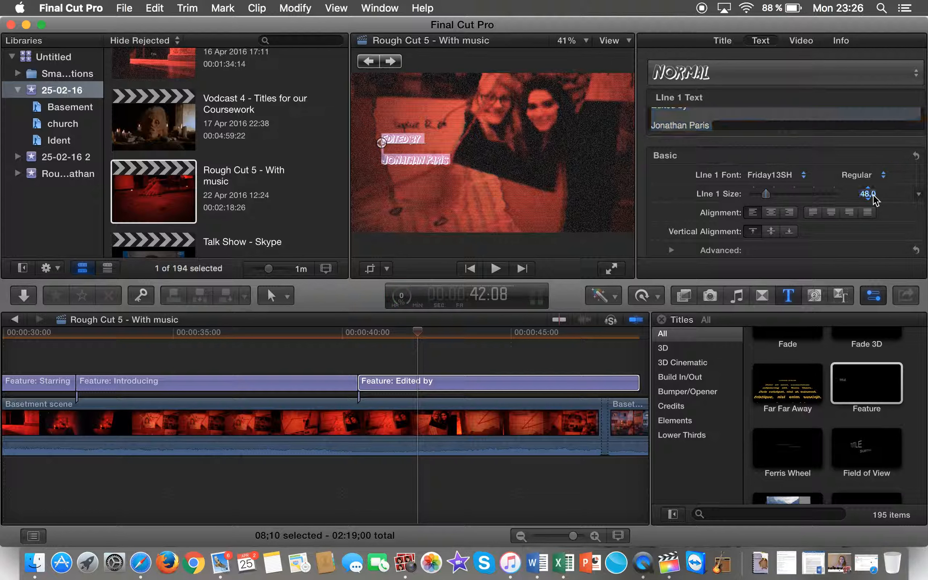
type("56")
key("Return")
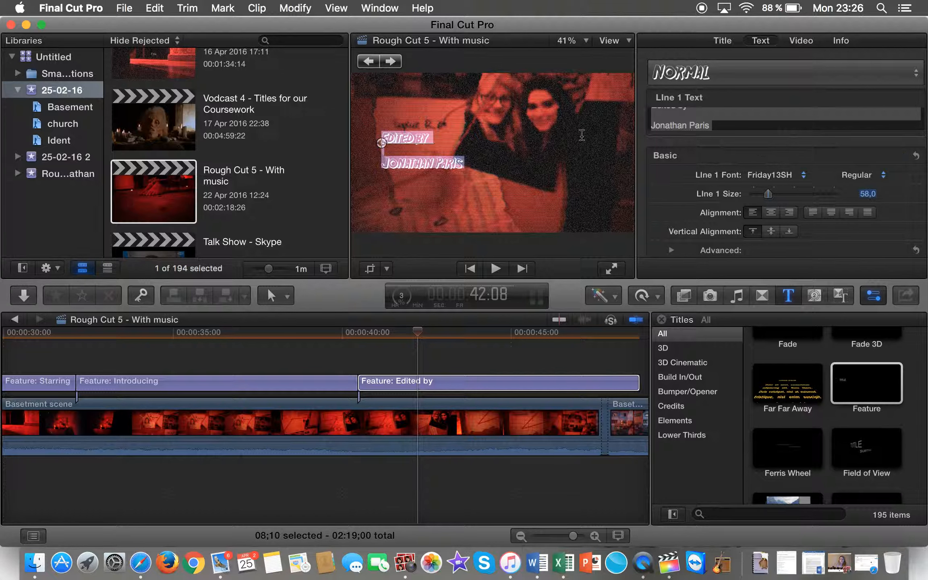
key("space")
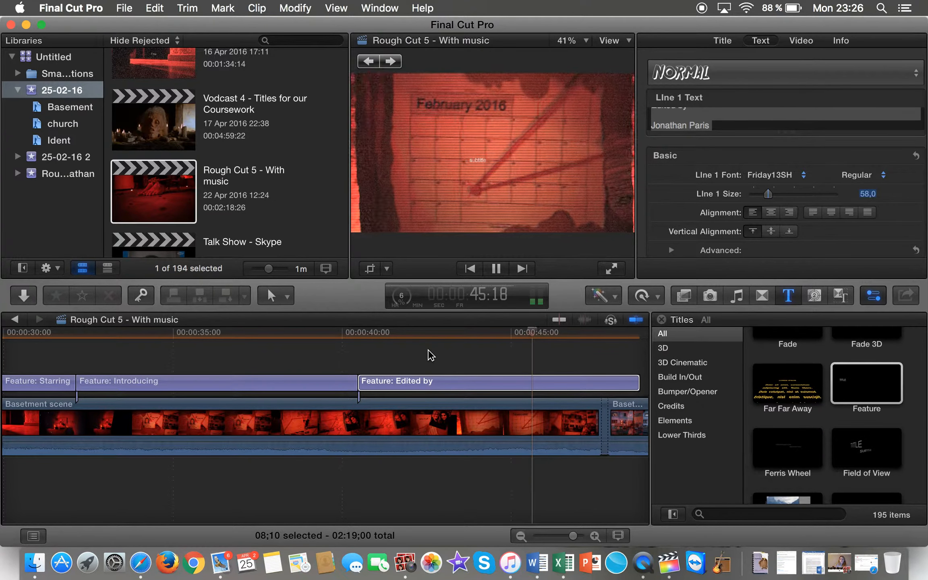
Step: Replace the subtitle with 'Cinematographer' and a name on the line below
key("space")
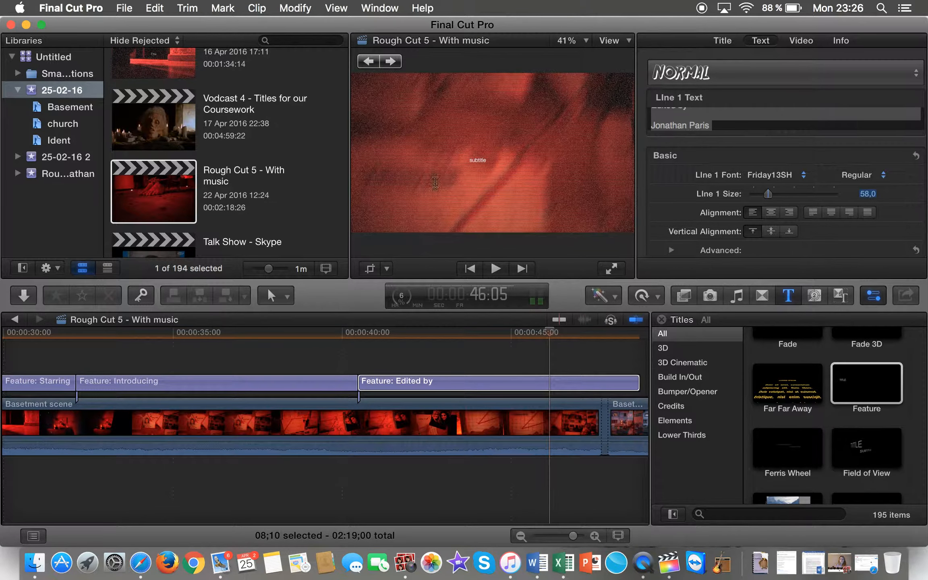
left_click(479, 161)
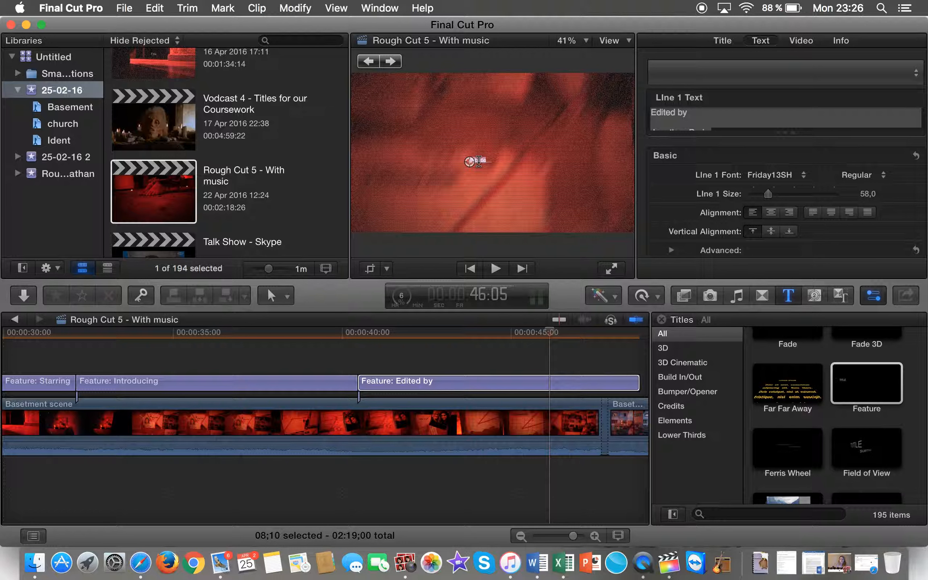
double_click(480, 162)
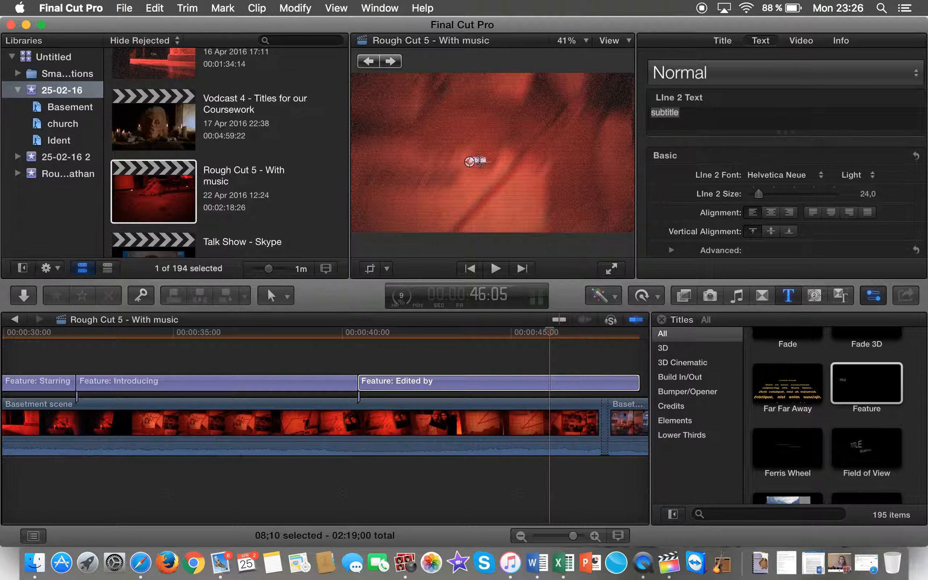
type("c")
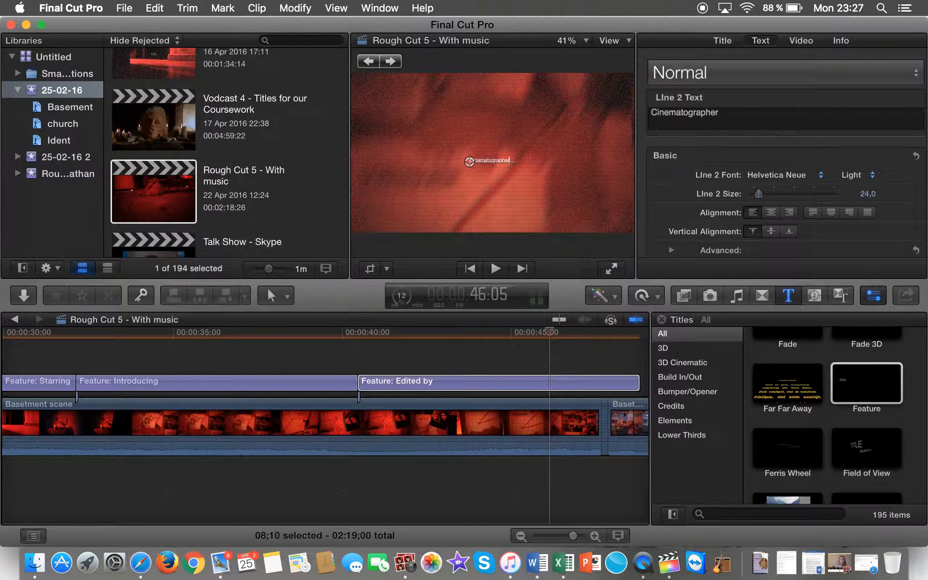
key("Return")
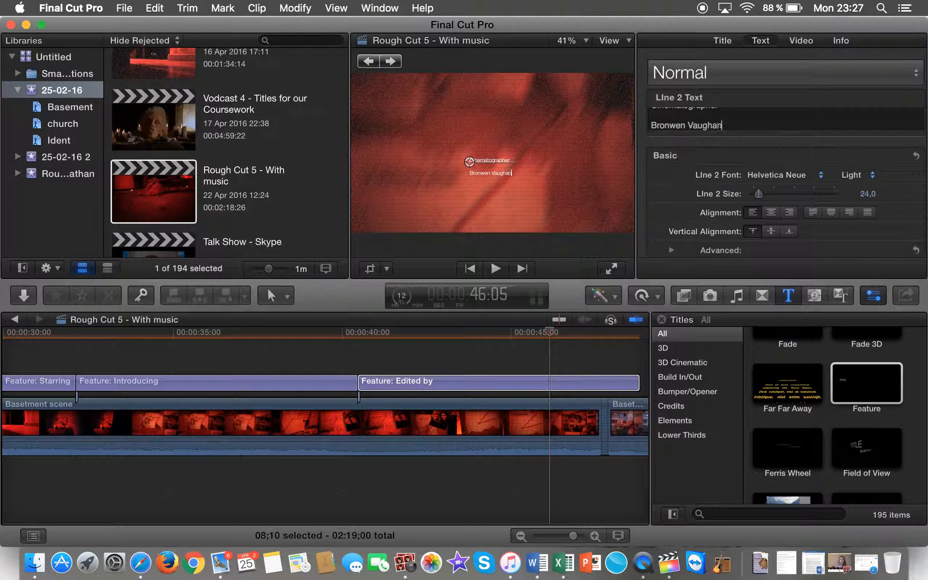
Step: Set the Cinematographer lines to Friday13SH at size 58
key("super+a")
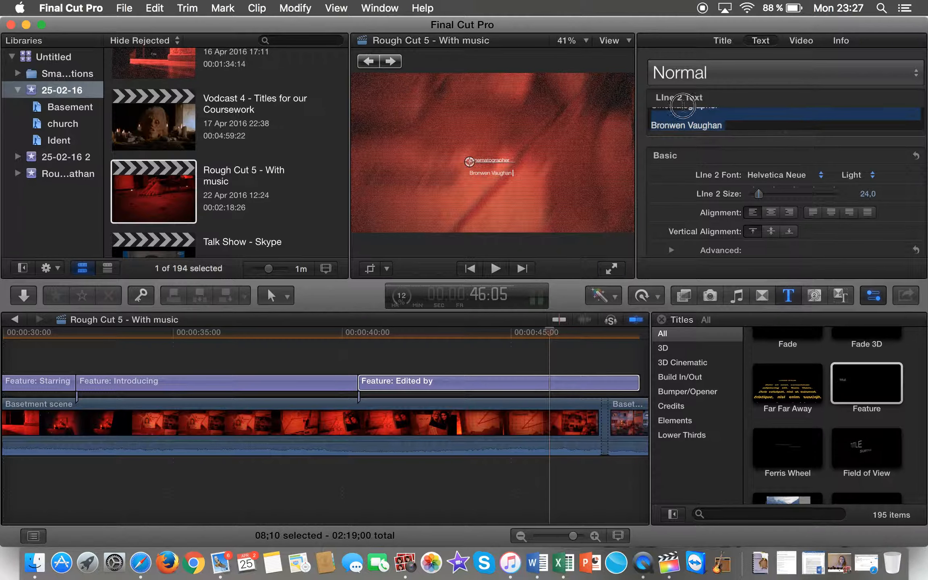
left_click(820, 177)
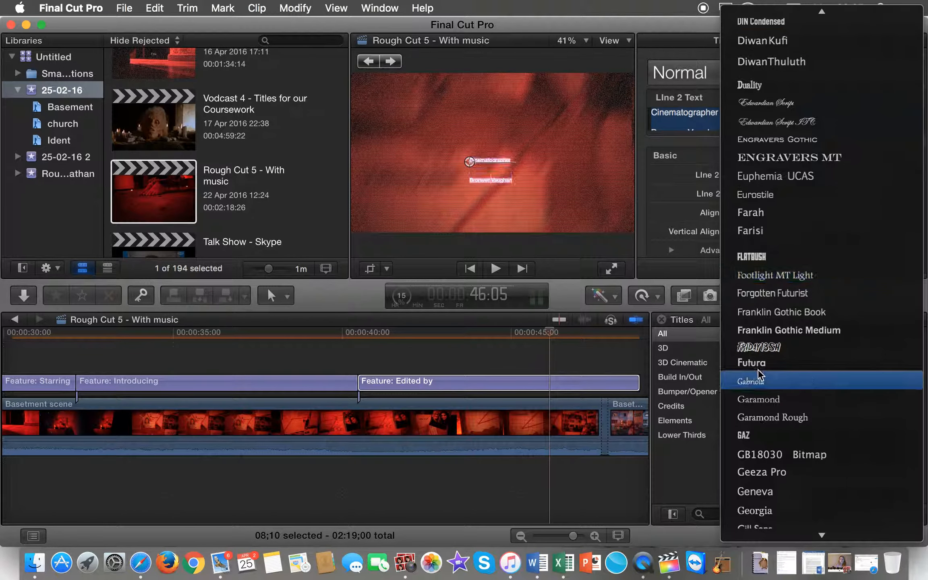
left_click(765, 344)
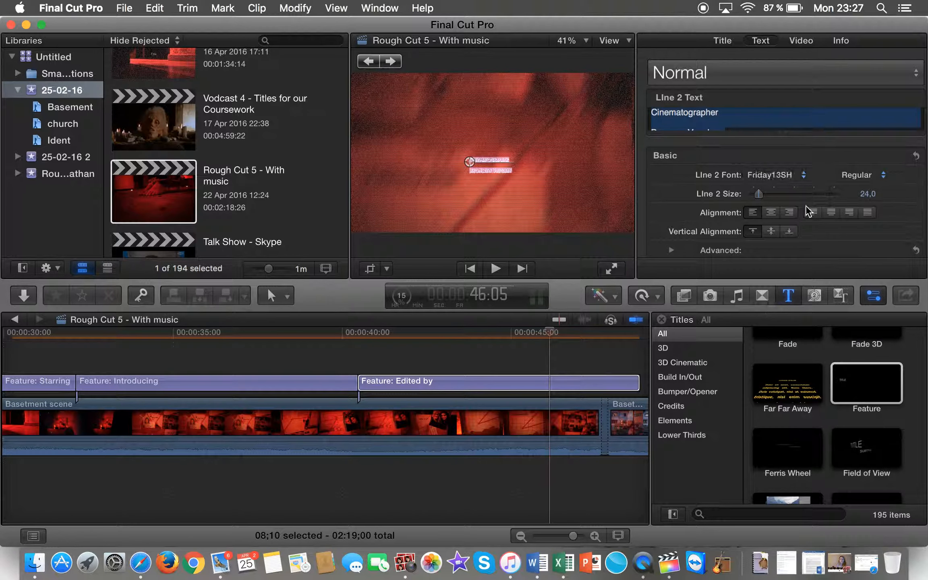
left_click(861, 193)
type("77")
key("Return")
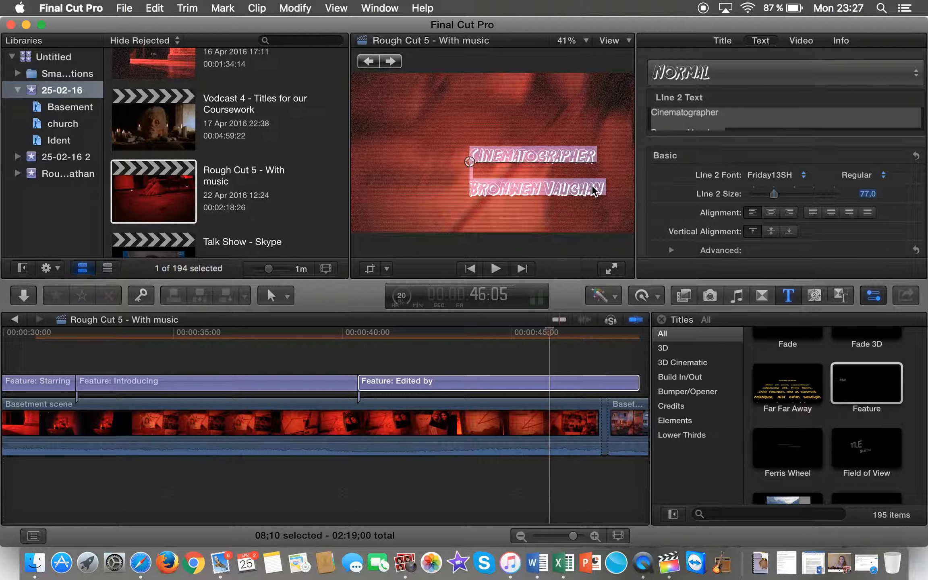
left_click(868, 194)
type("58")
key("Return")
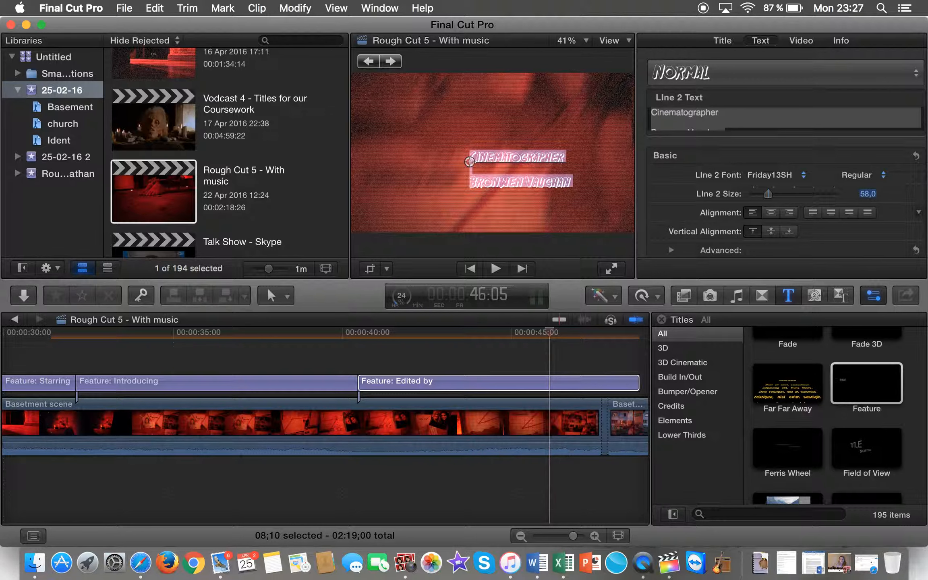
left_click(721, 154)
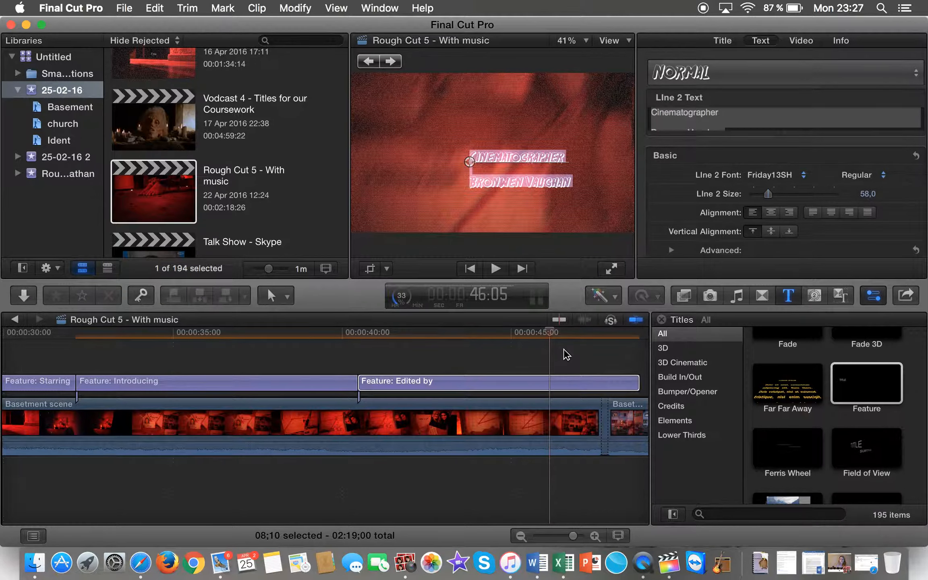
Step: Review the sequence, then add a fourth Feature title after the Edited by card
left_click(567, 354)
key("space")
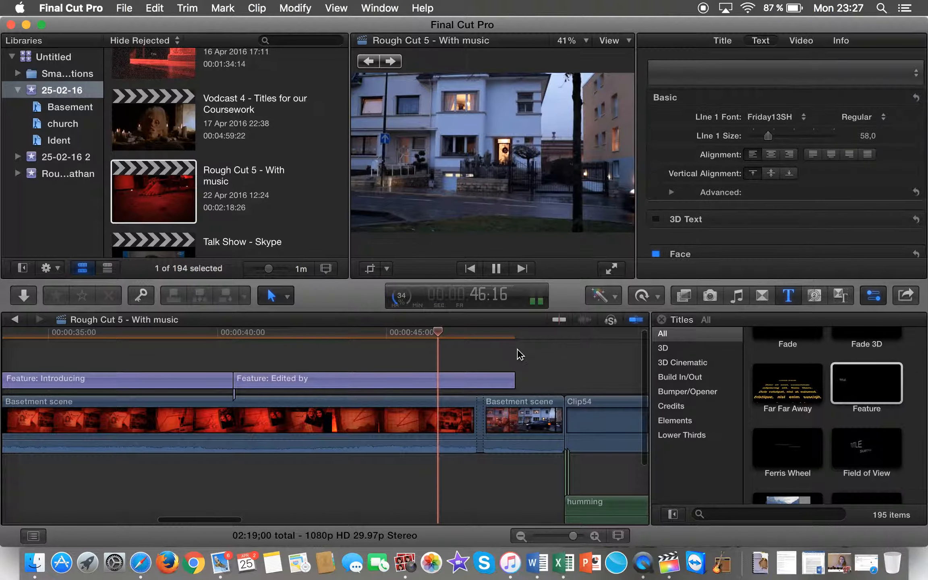
key("space")
left_click_drag(874, 385, 517, 378)
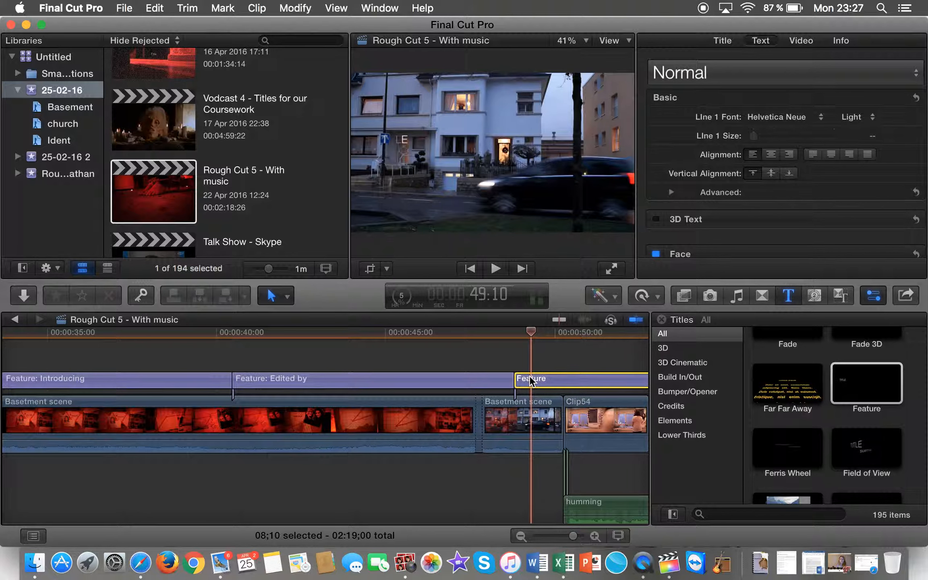
key("space")
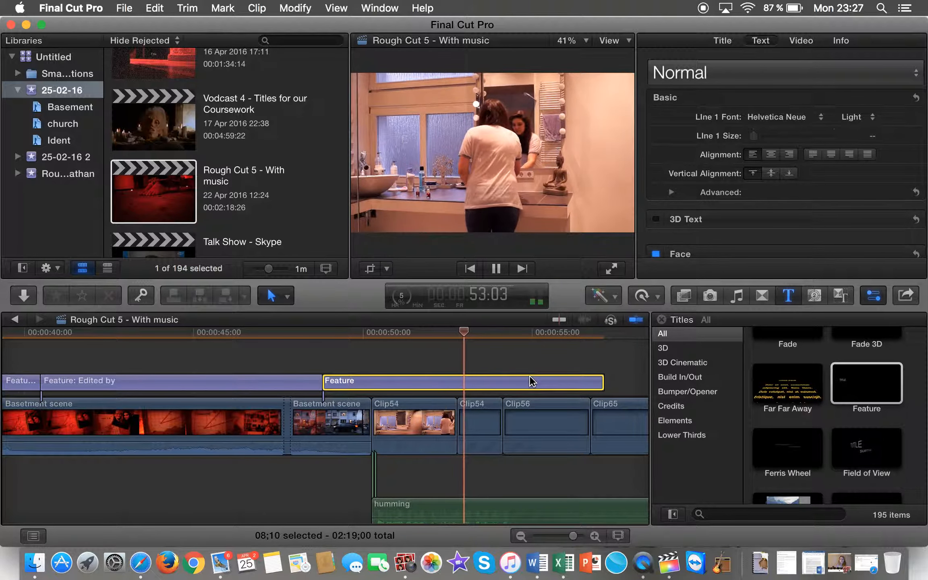
key("space")
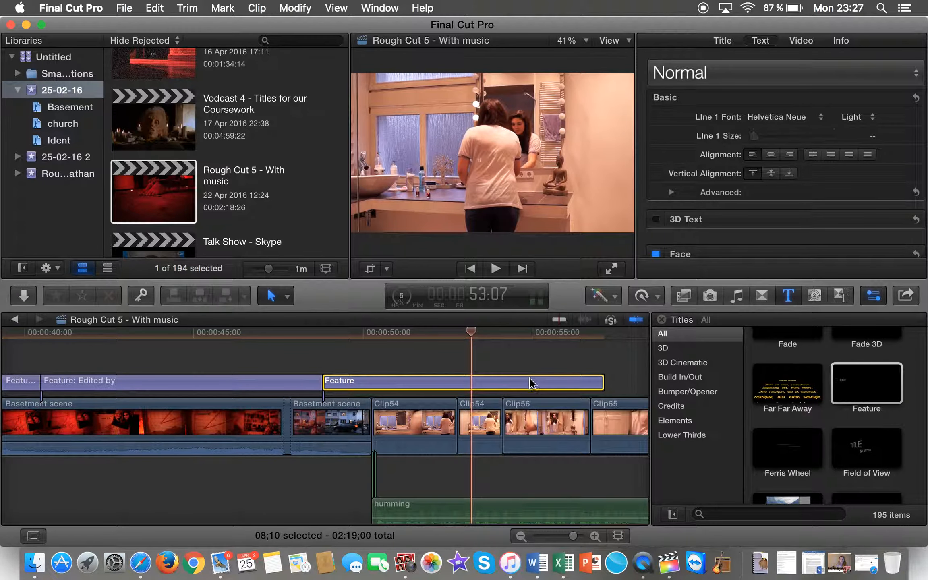
right_click(649, 563)
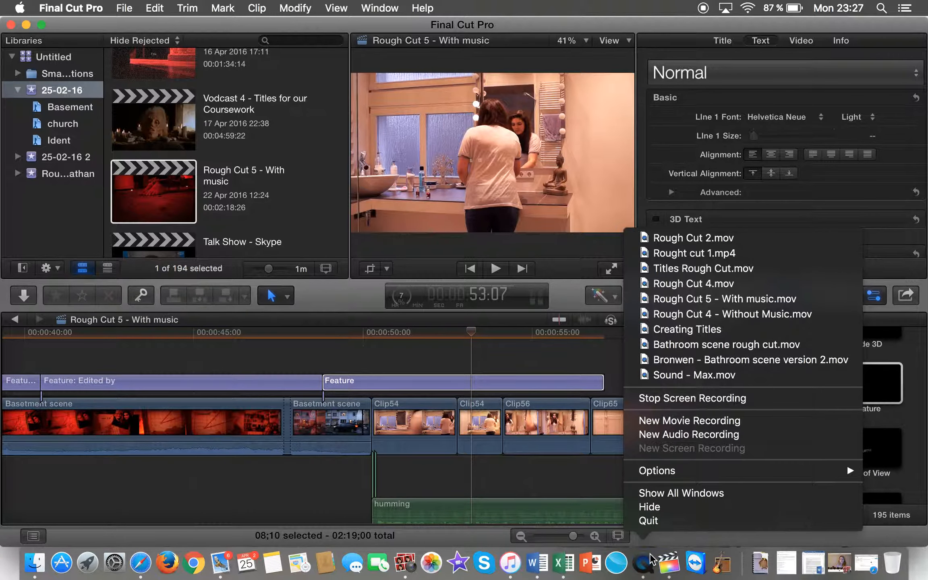